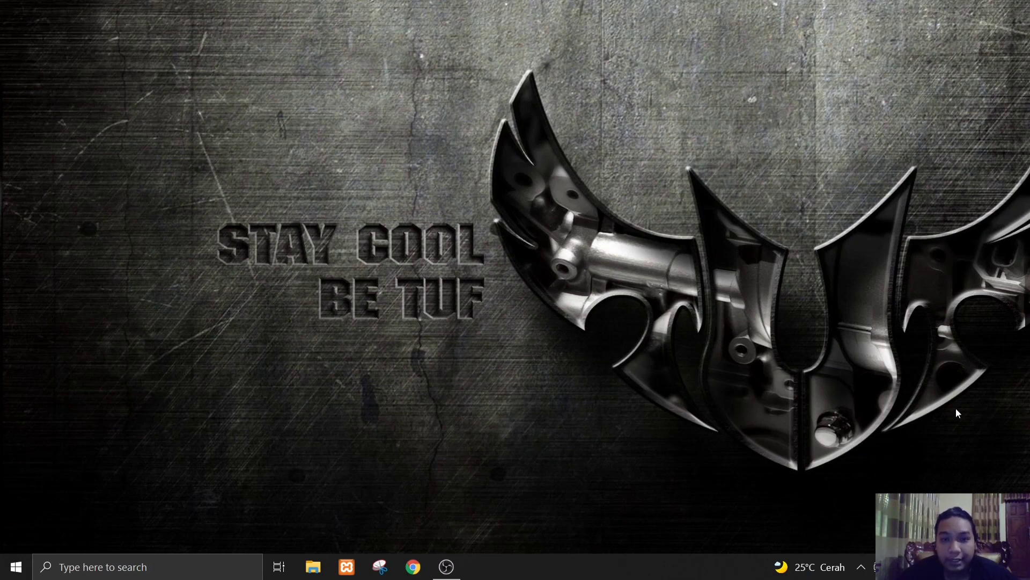
right_click(572, 273)
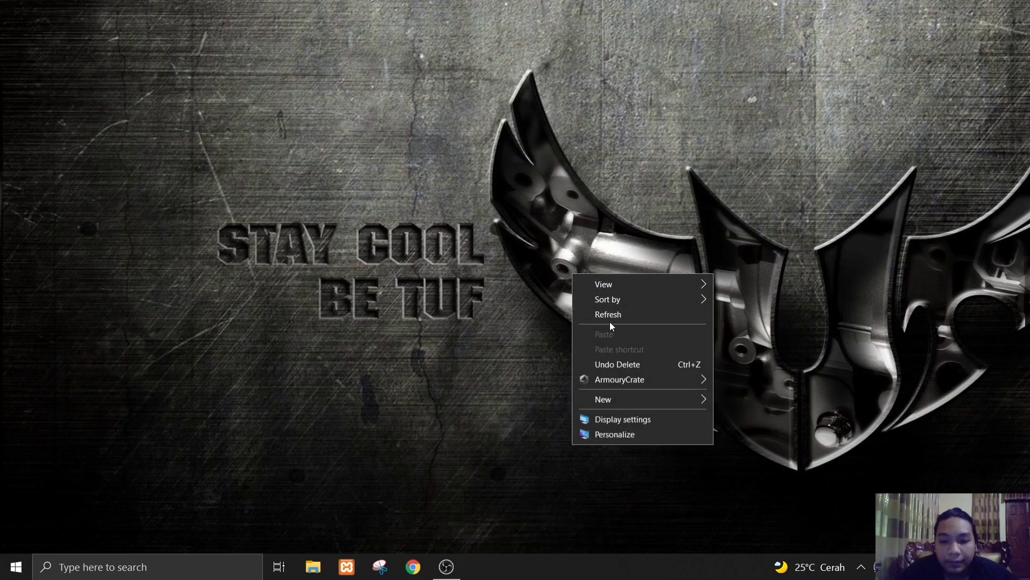
click(598, 312)
- Turn off Windows Defender Firewall for both private and public networks, and close the firewall settings
key(super)
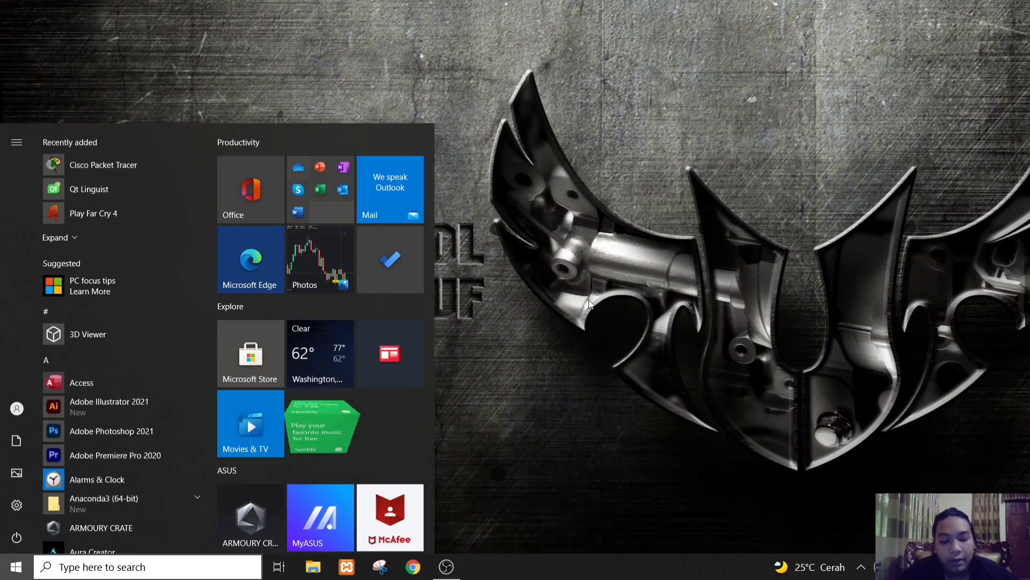
text(defe)
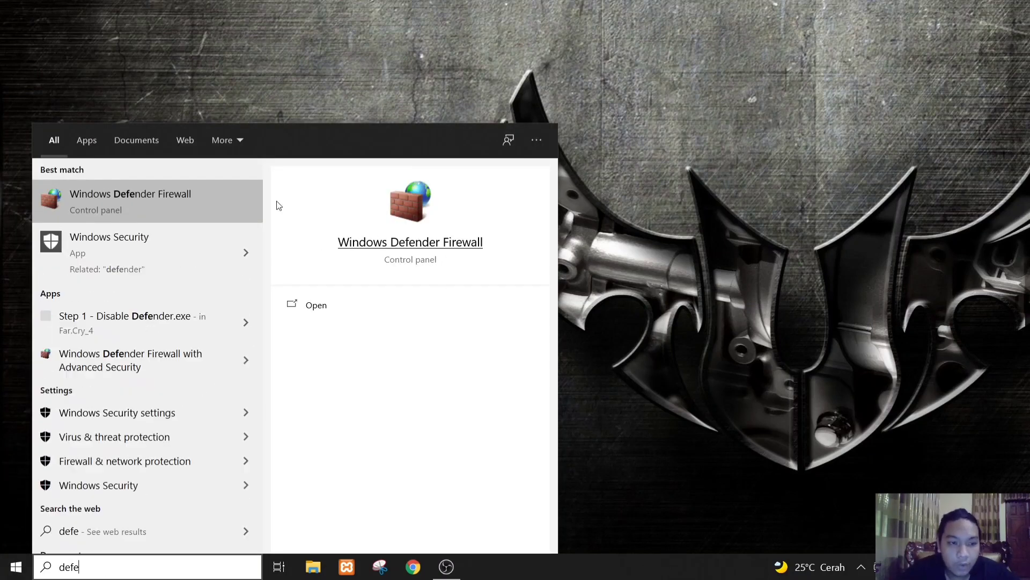
click(178, 205)
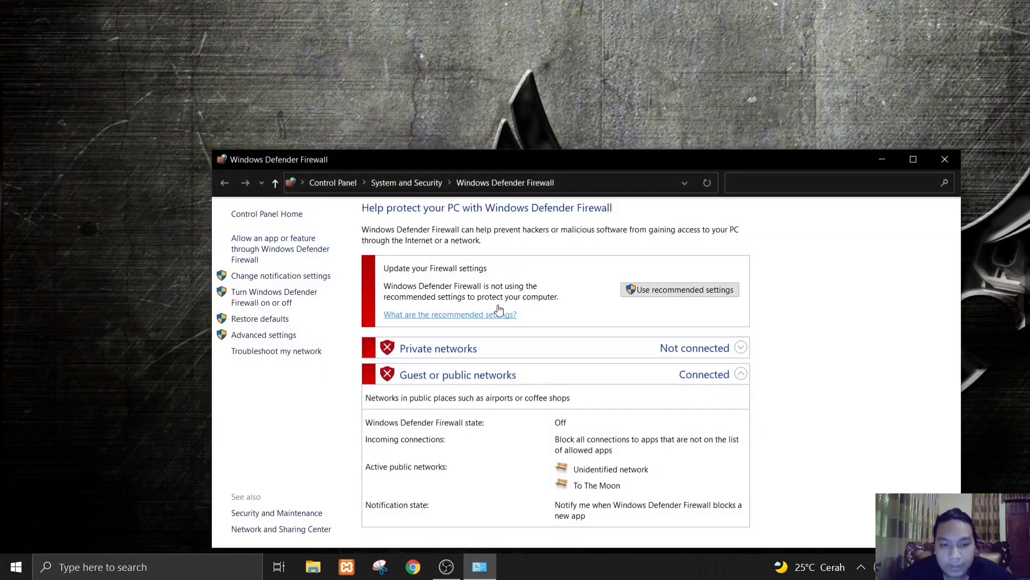
click(279, 302)
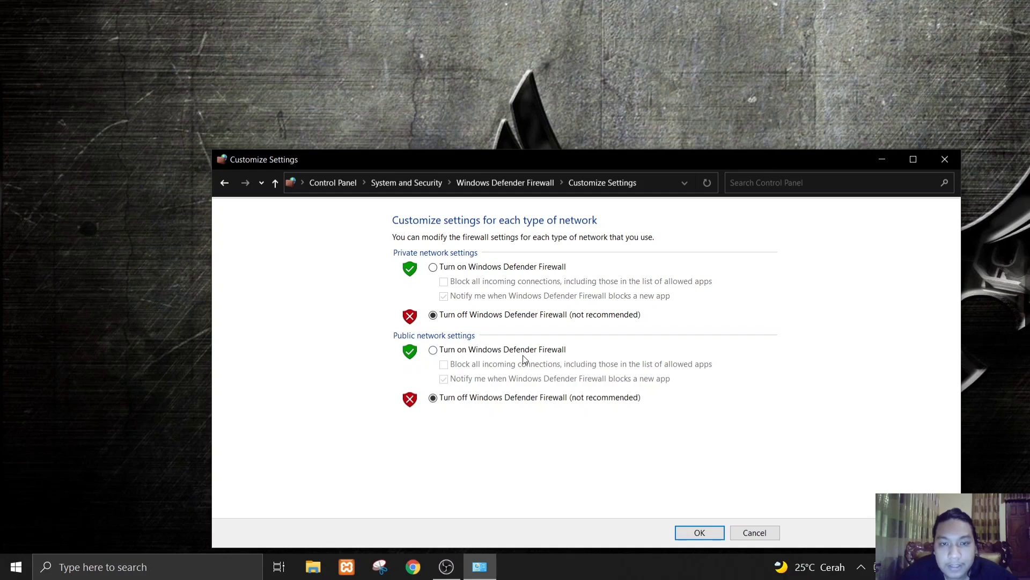
click(435, 315)
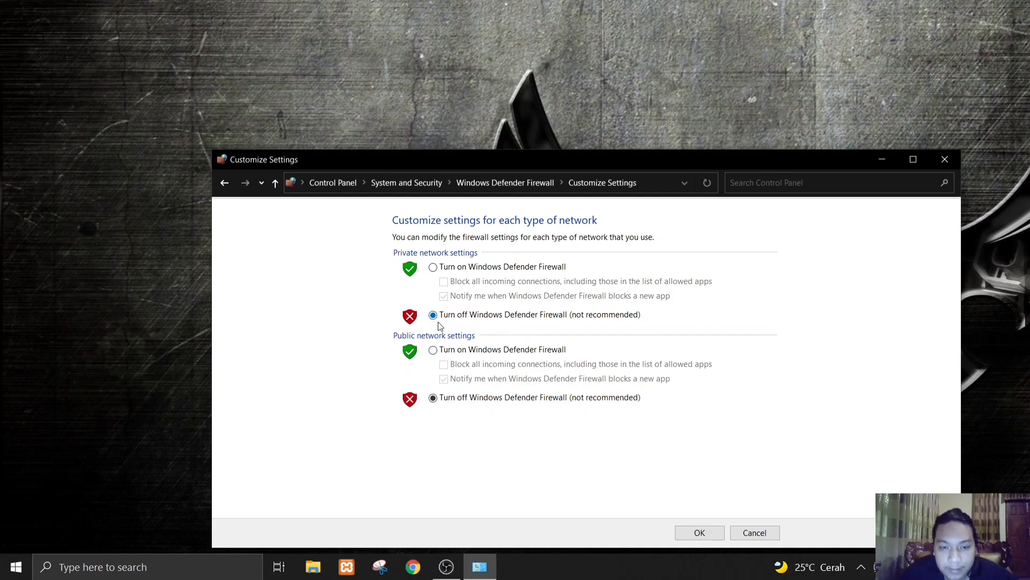
click(434, 399)
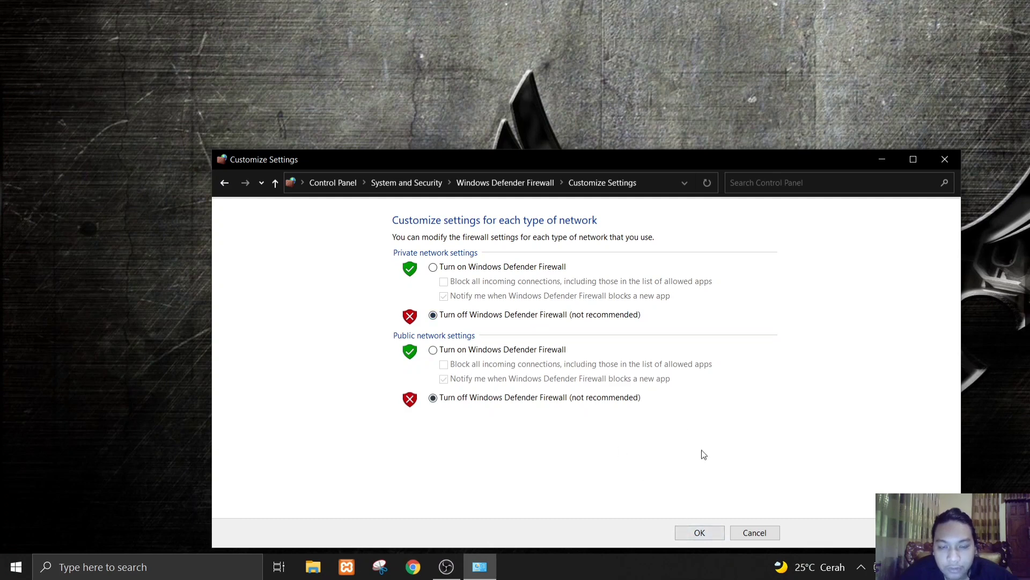
click(699, 533)
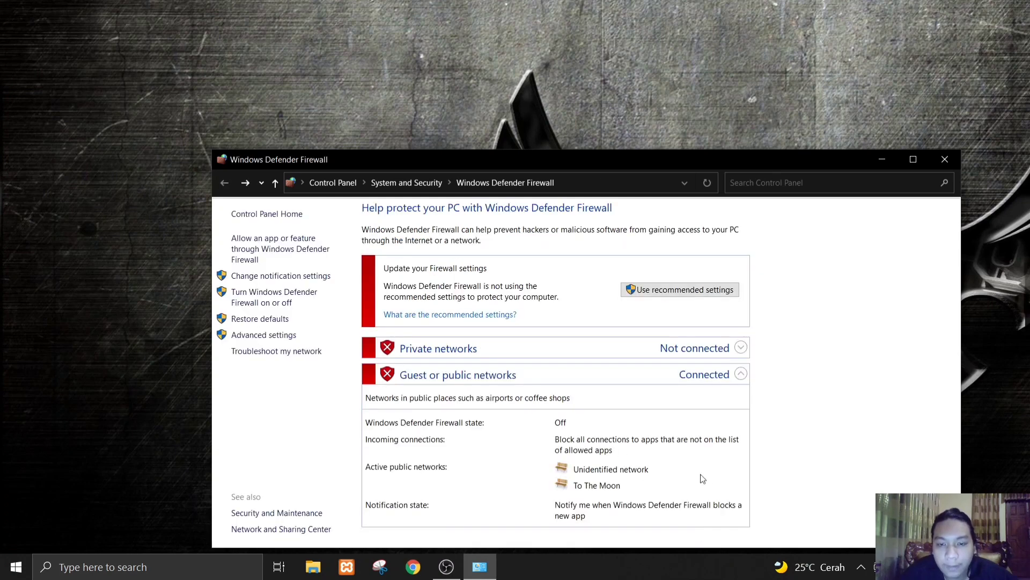
click(943, 170)
right_click(643, 164)
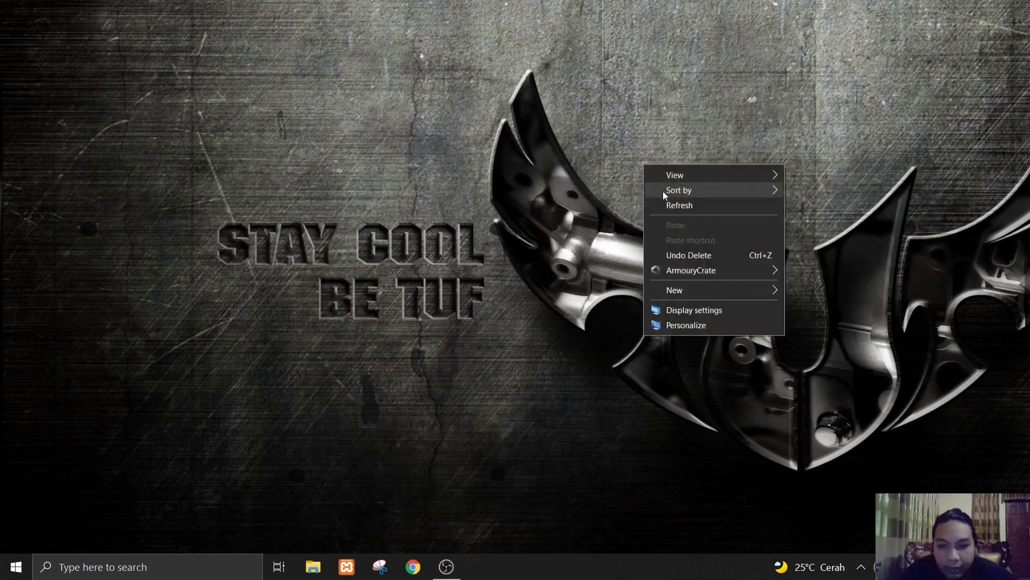
click(672, 201)
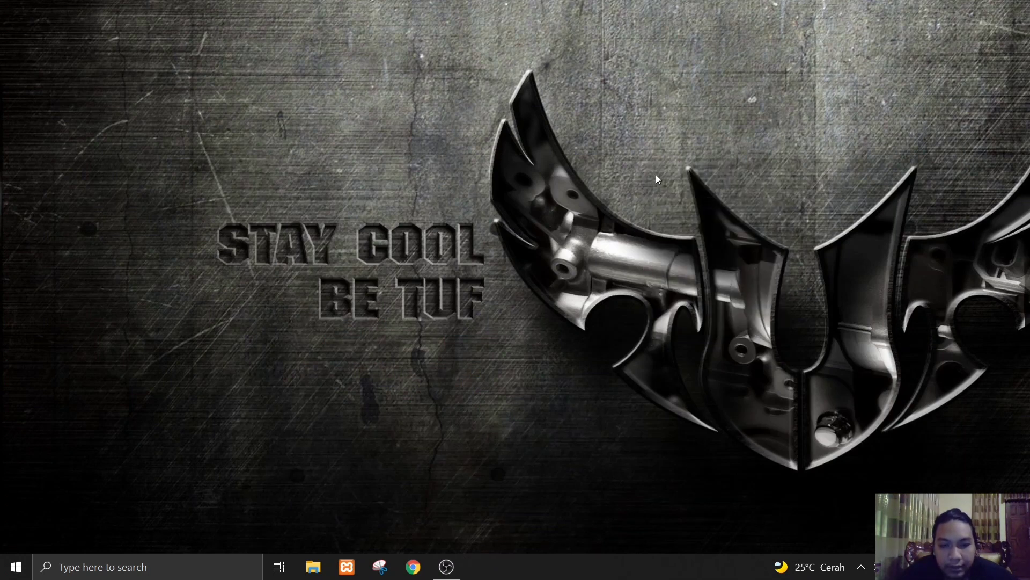
- Open the advanced sharing settings of the Network and Sharing Center in Control Panel
key(super)
text(con)
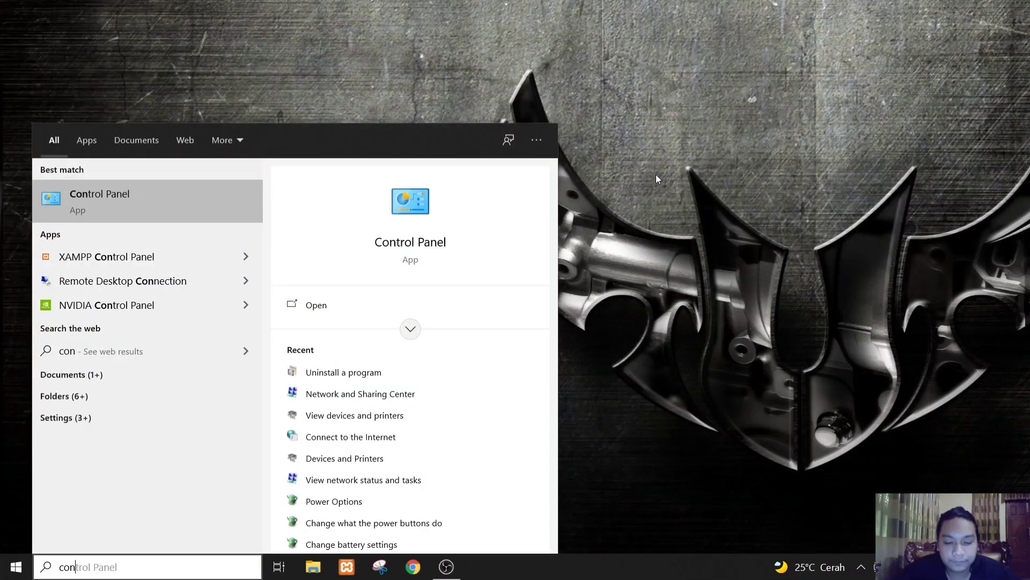
text(tr)
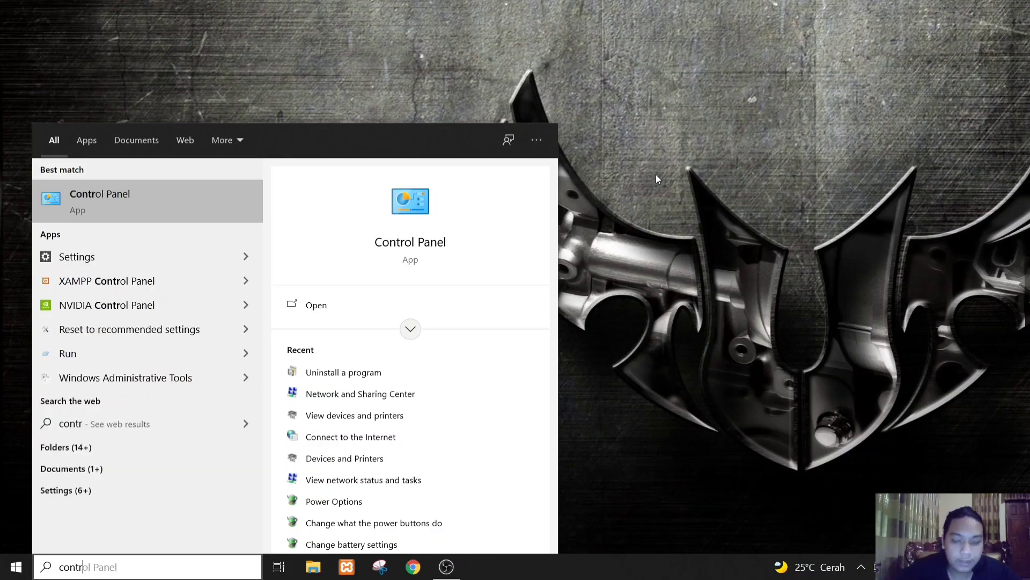
key(Return)
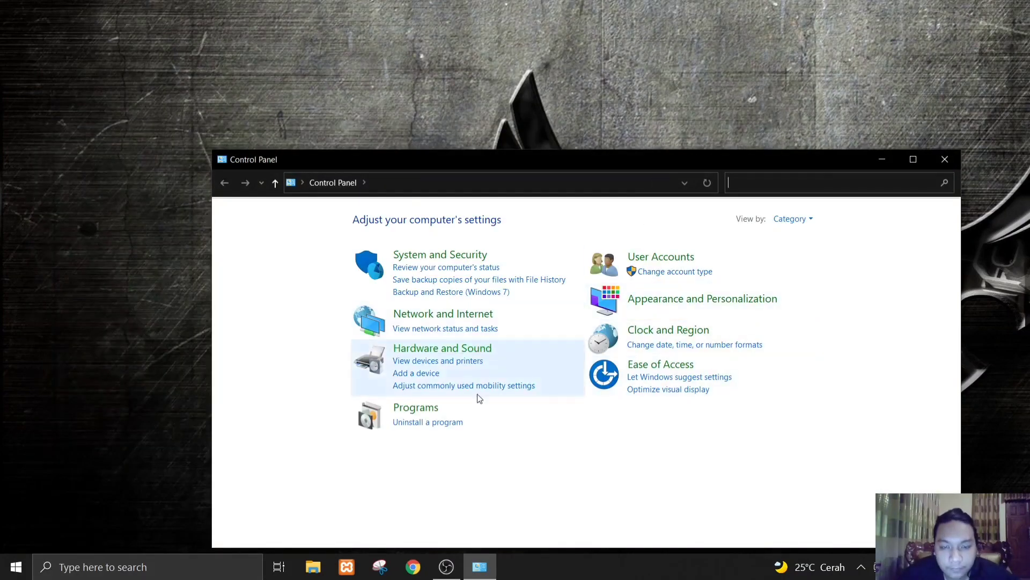
click(488, 317)
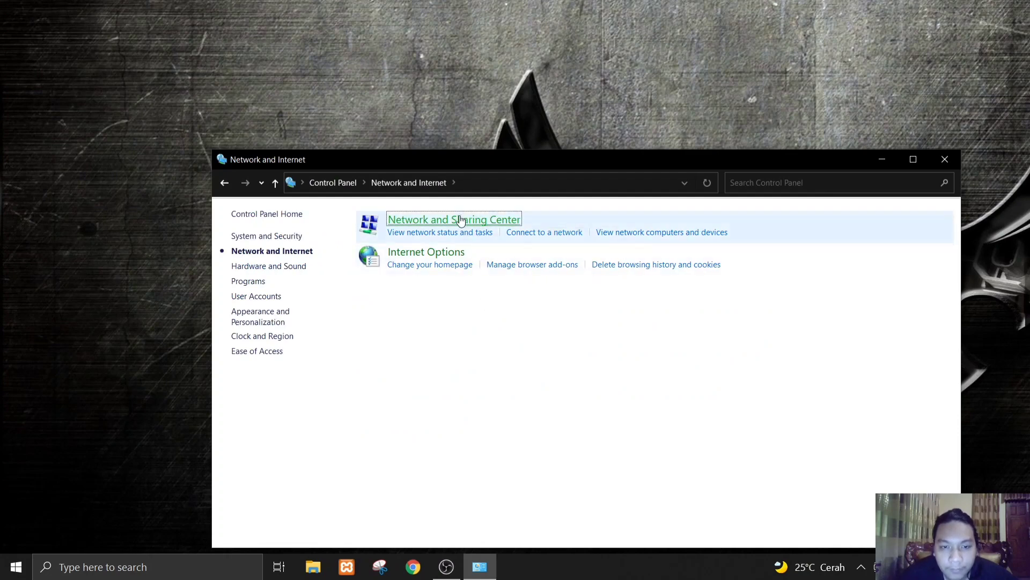
click(460, 220)
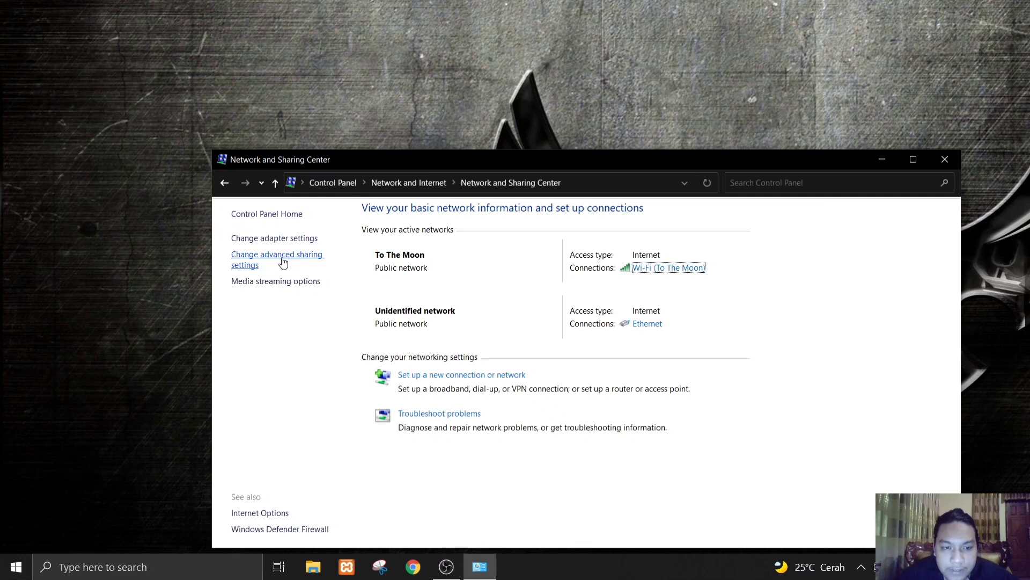
click(283, 262)
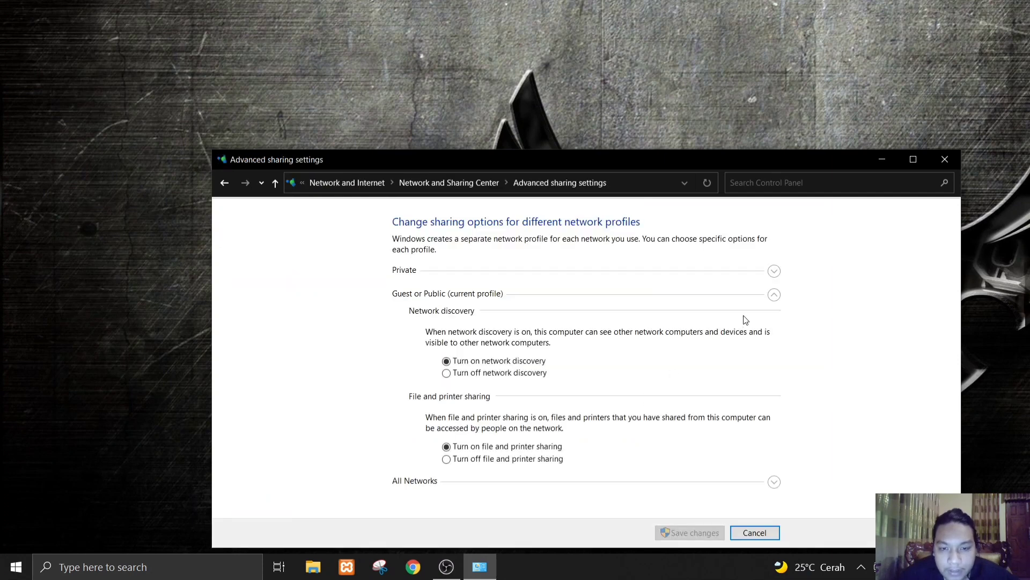
- Review the sharing options of the Private, Guest or Public, and All Networks profiles, including password protected sharing
click(774, 270)
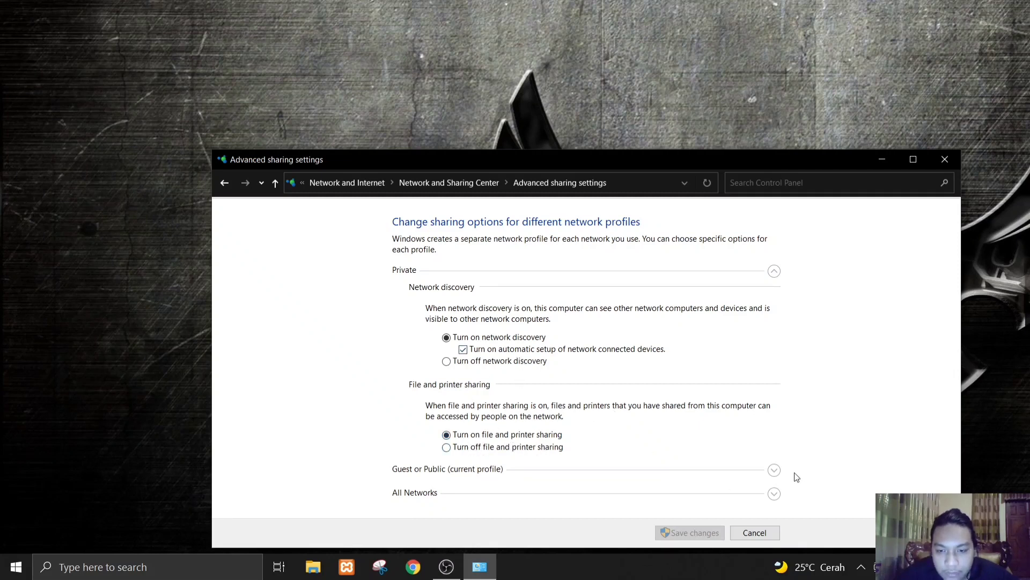
click(775, 469)
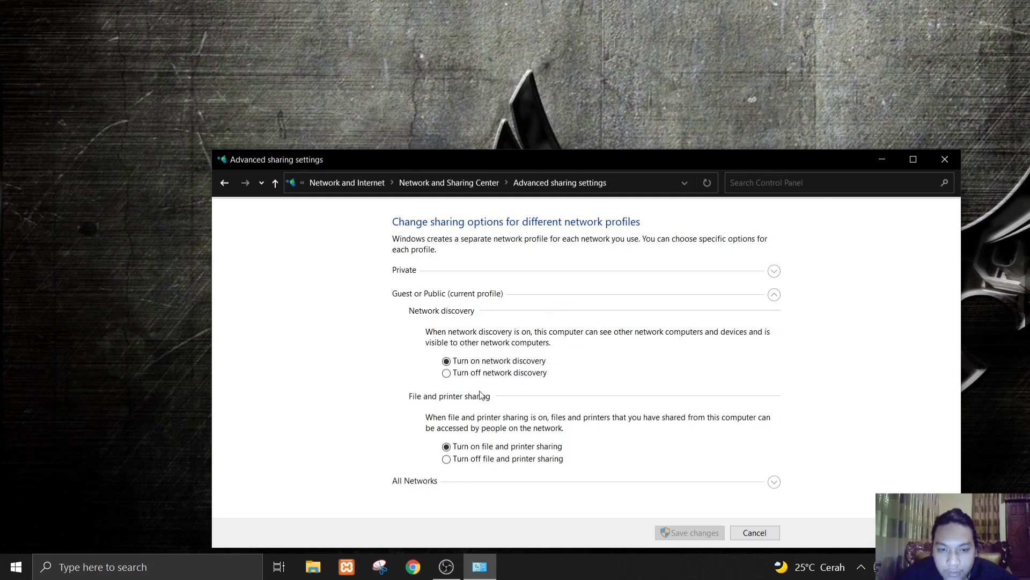
click(774, 481)
scroll(759, 442, down, 2)
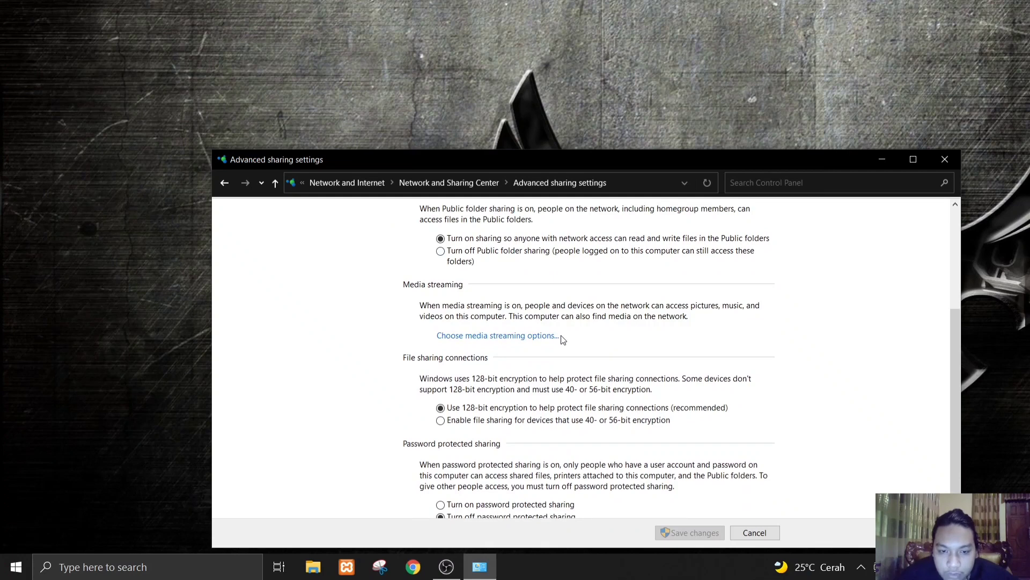
scroll(562, 339, down, 1)
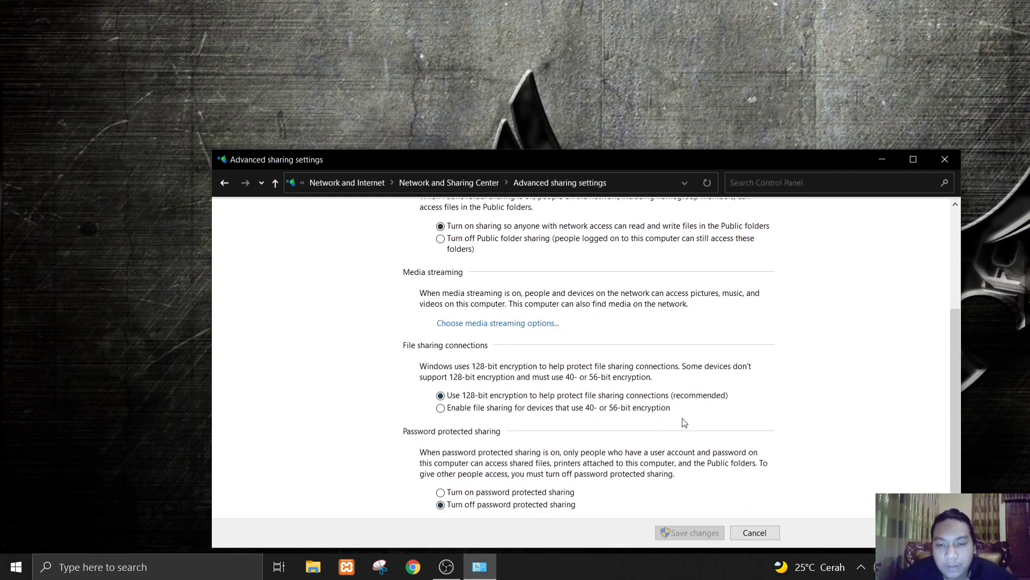
scroll(699, 410, up, 3)
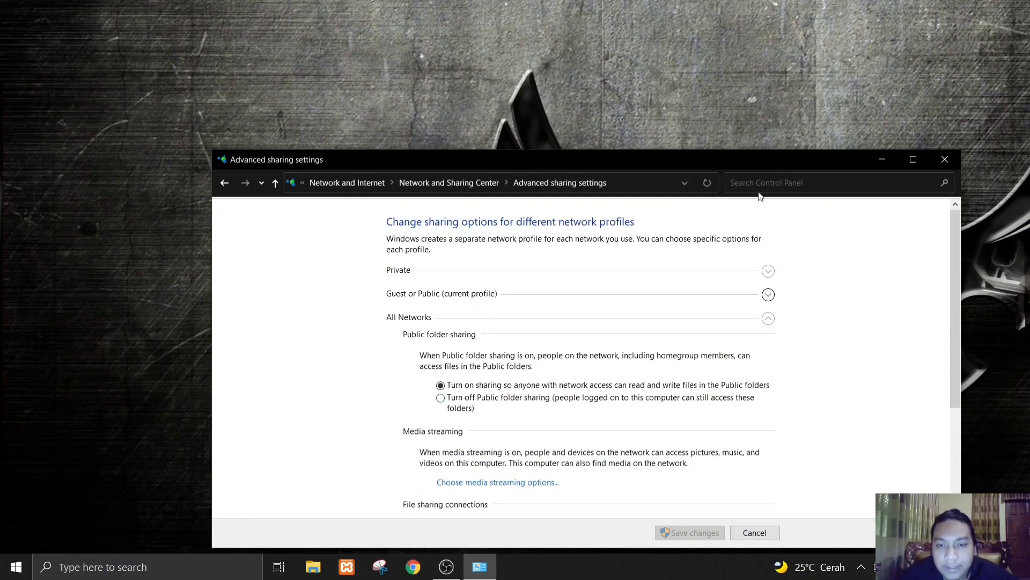
- Return to the Network and Sharing Center and check which networks the computer is connected to
click(224, 183)
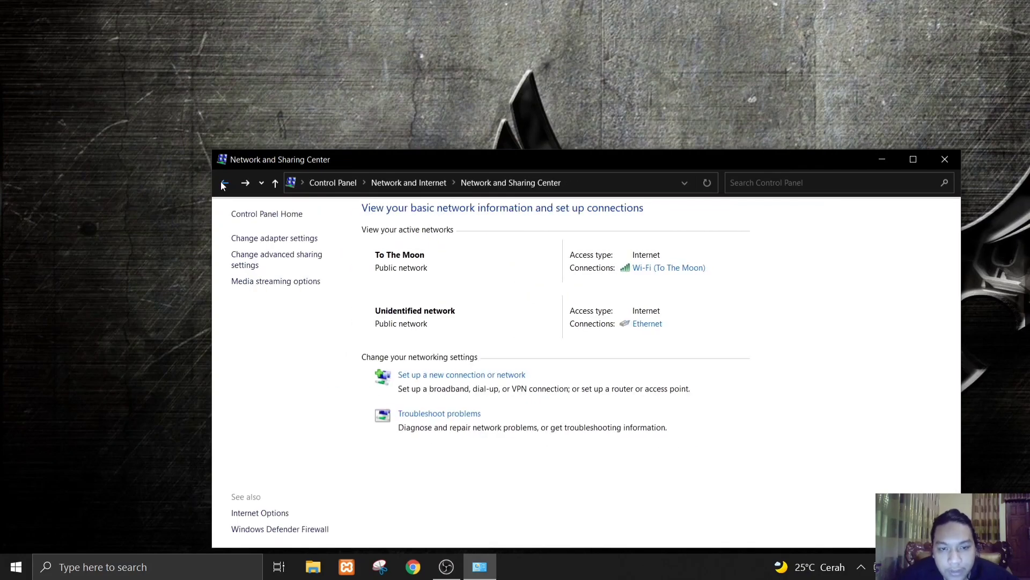
click(224, 183)
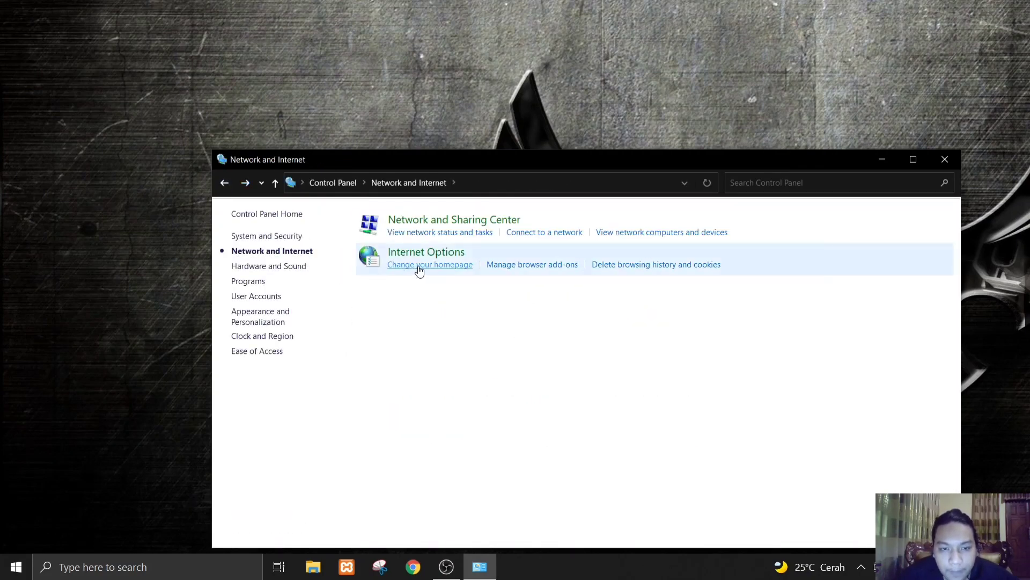
click(468, 221)
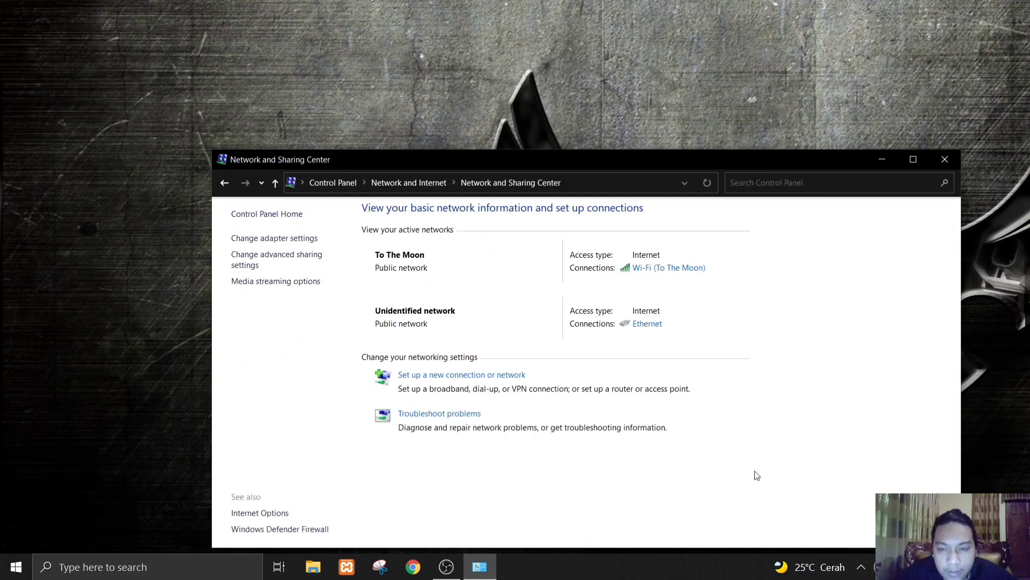
click(895, 566)
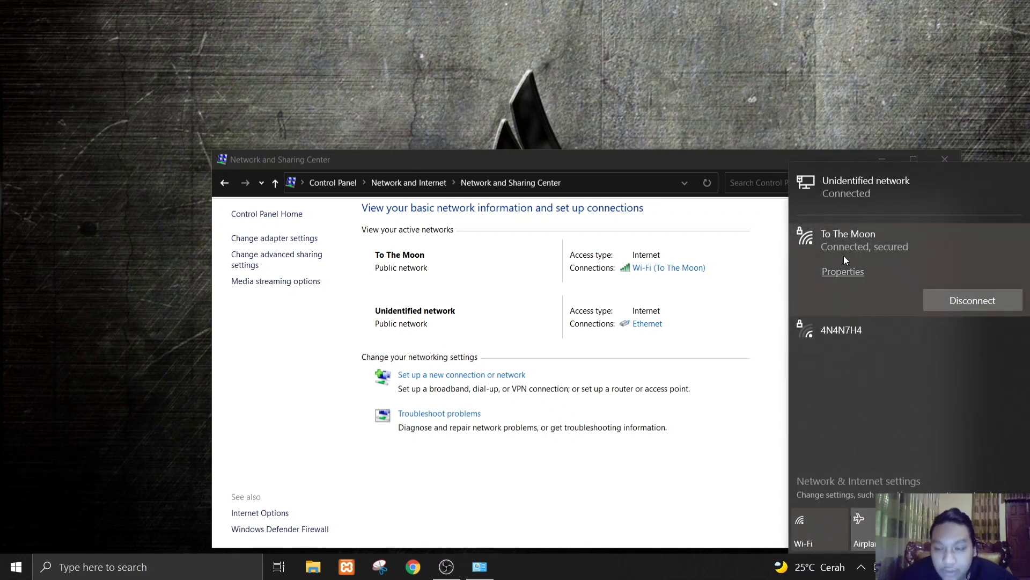
click(945, 81)
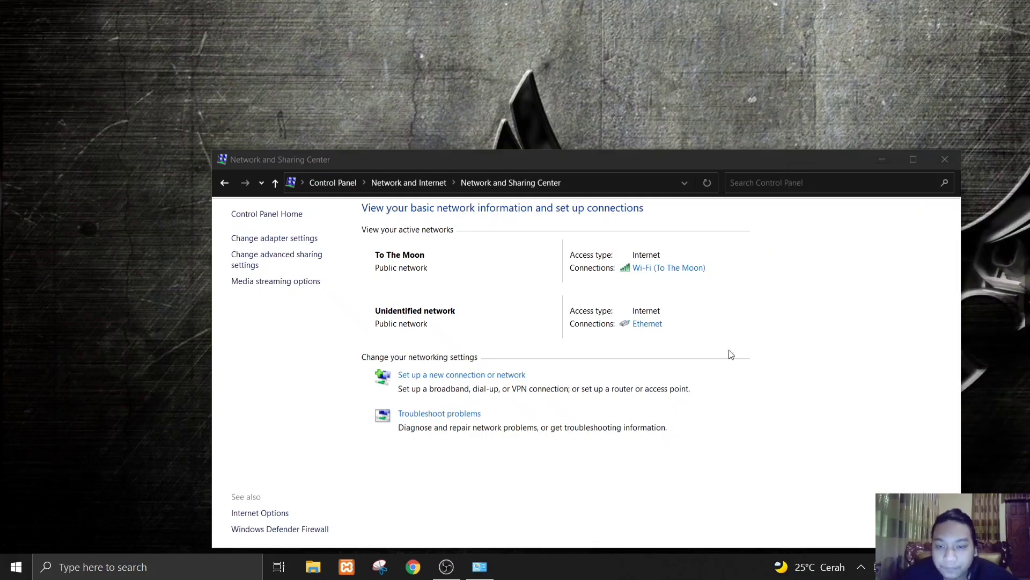
- Allow other network users to connect through the Wi-Fi connection's Internet, with Ethernet as the home networking connection
click(656, 273)
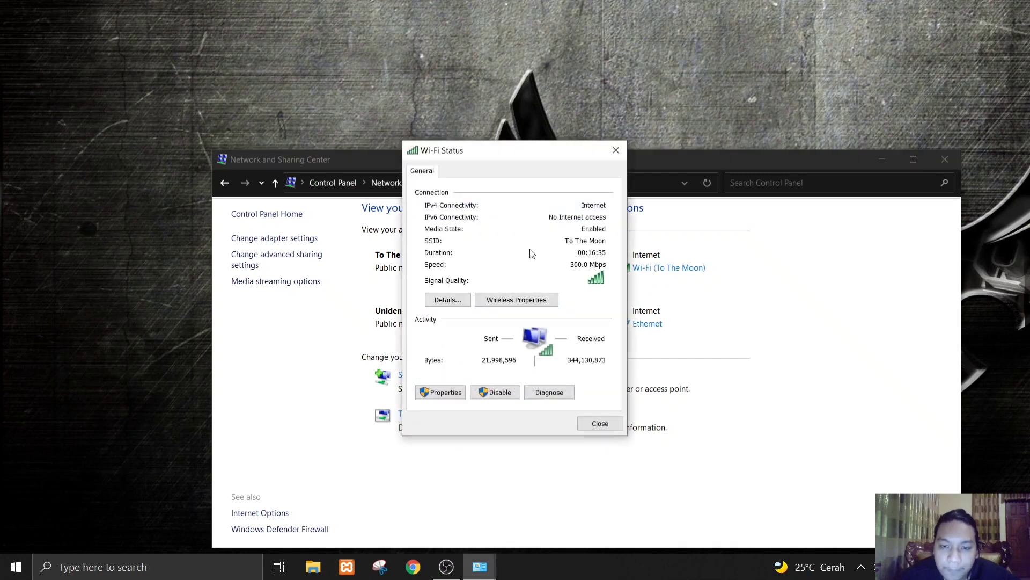
click(449, 393)
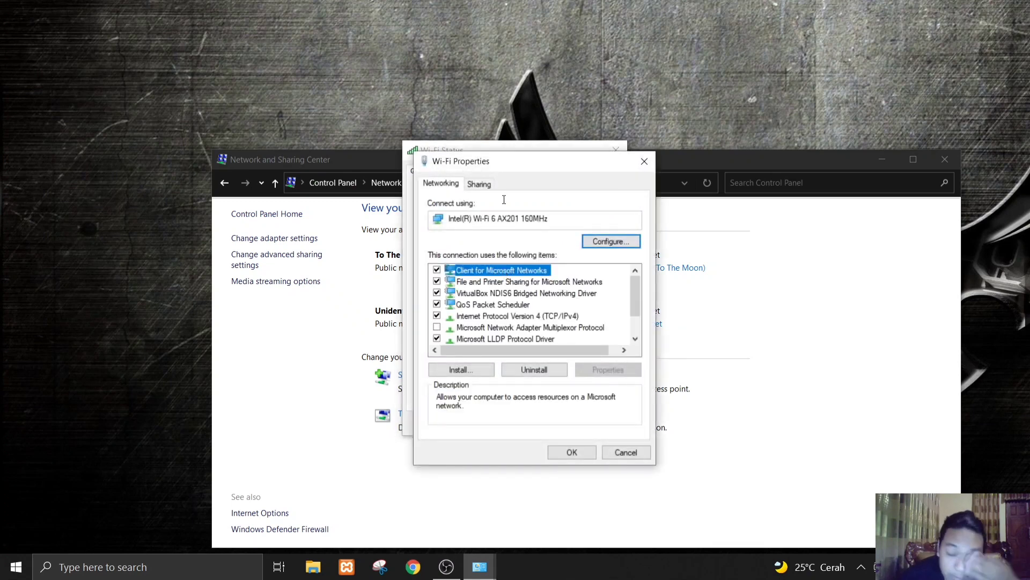
click(481, 186)
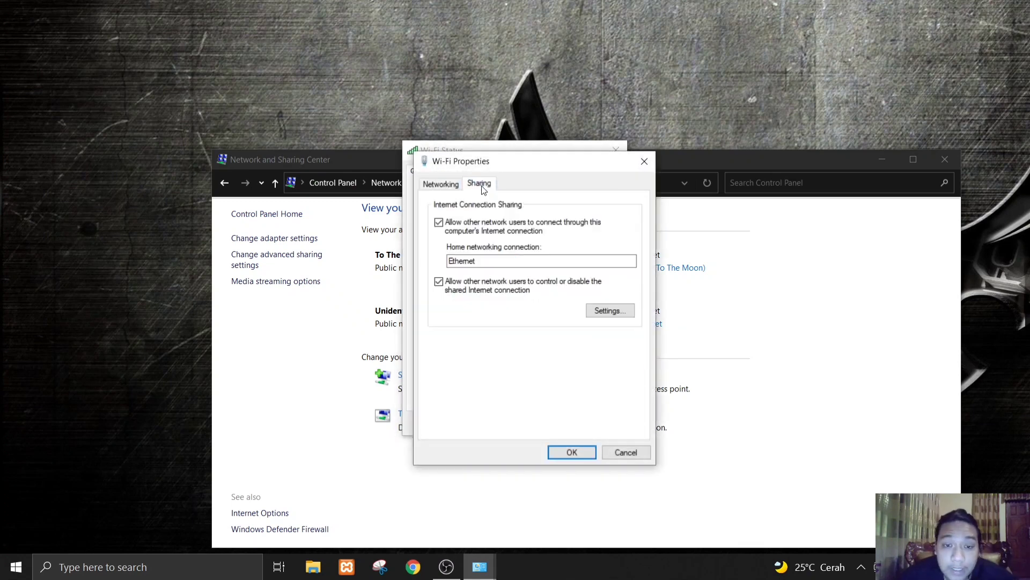
click(439, 223)
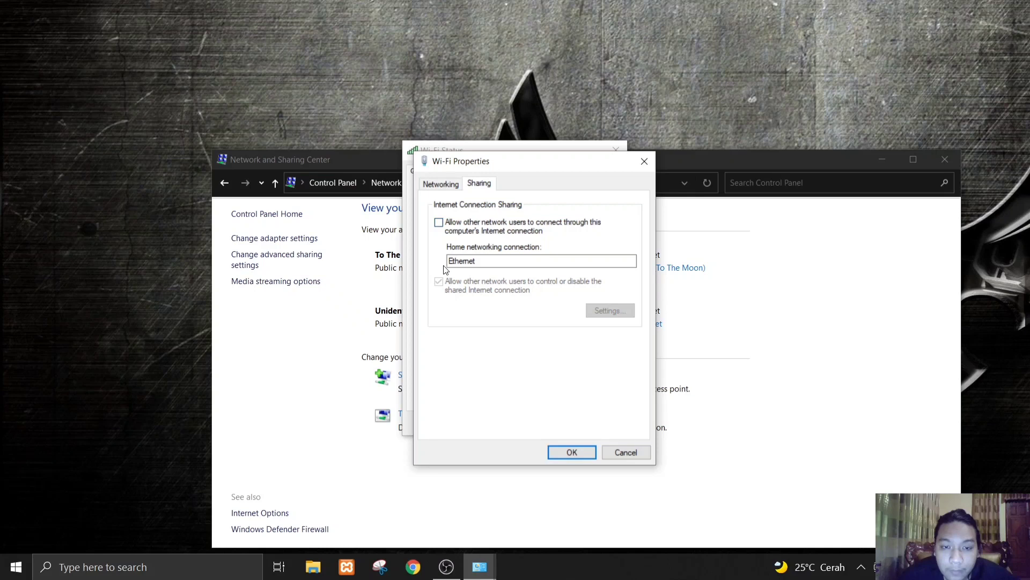
click(440, 224)
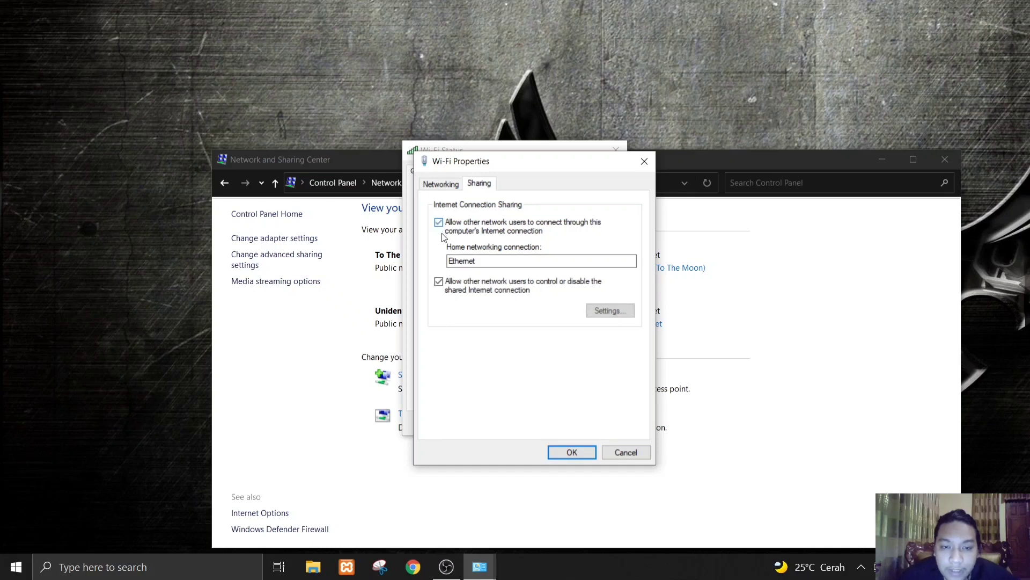
click(530, 263)
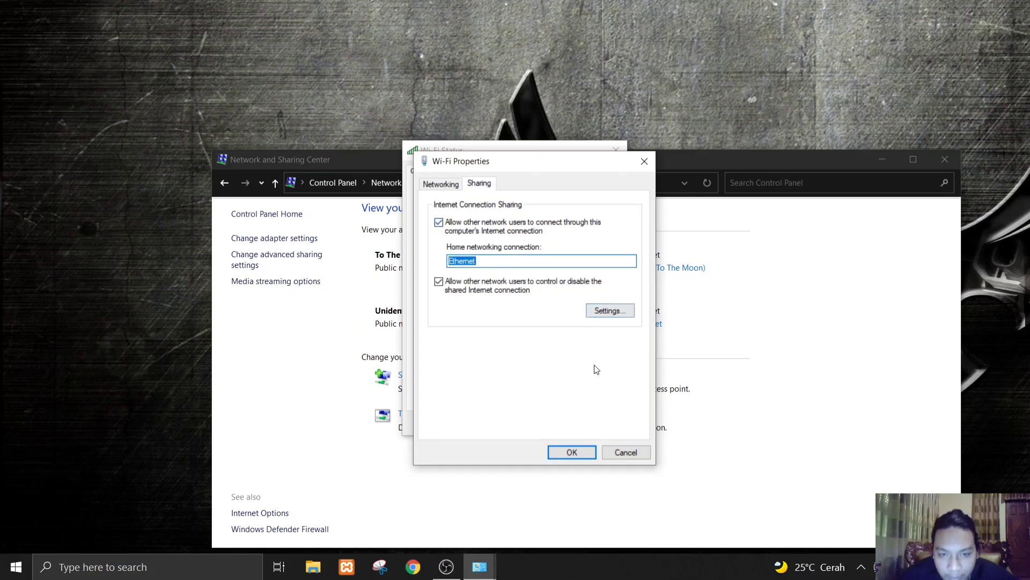
click(572, 453)
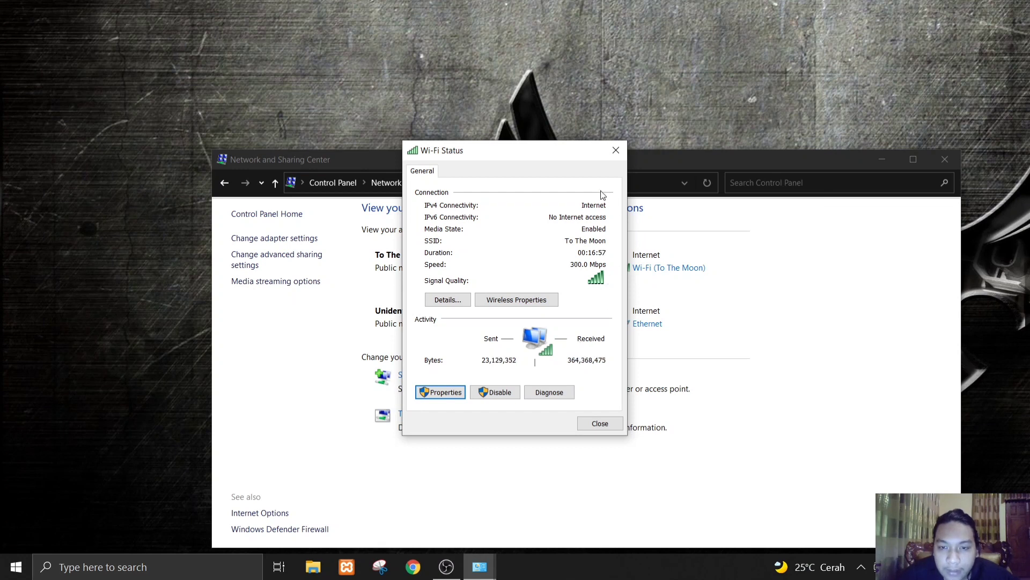
click(616, 152)
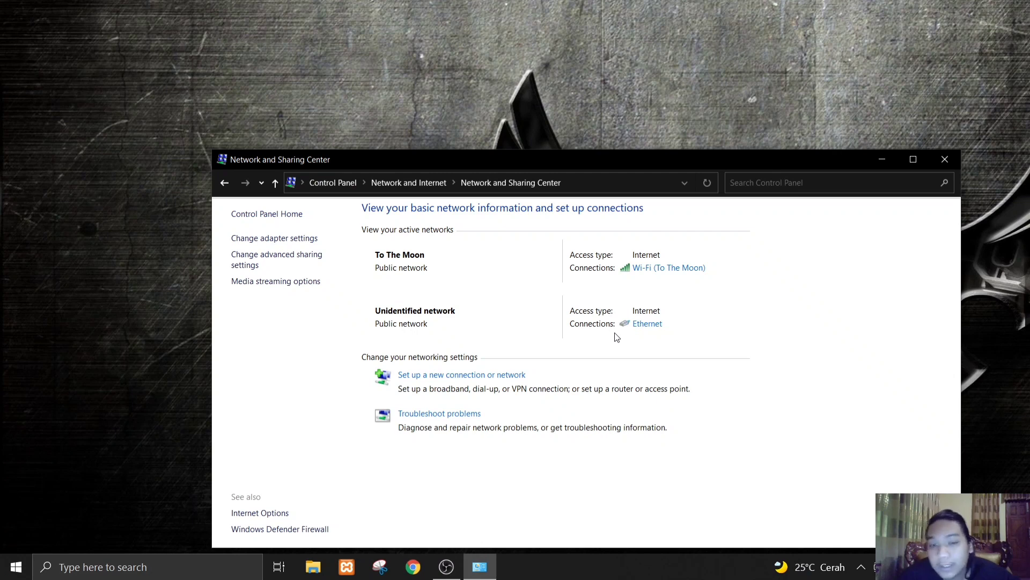
- Give the Ethernet connection a manual IPv4 address of 192.168.10.1 with subnet mask 255.255.255.0
click(647, 325)
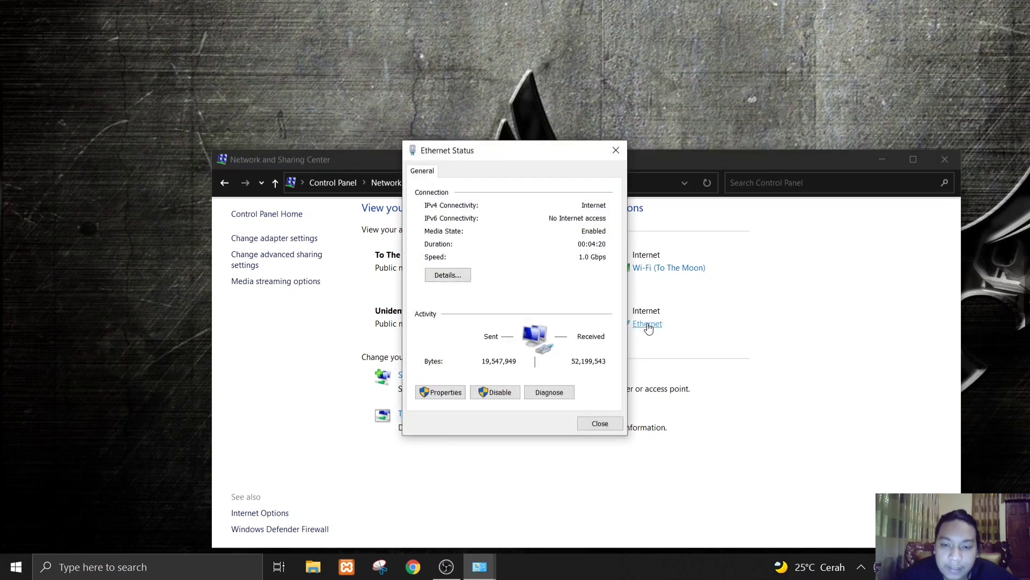
click(449, 393)
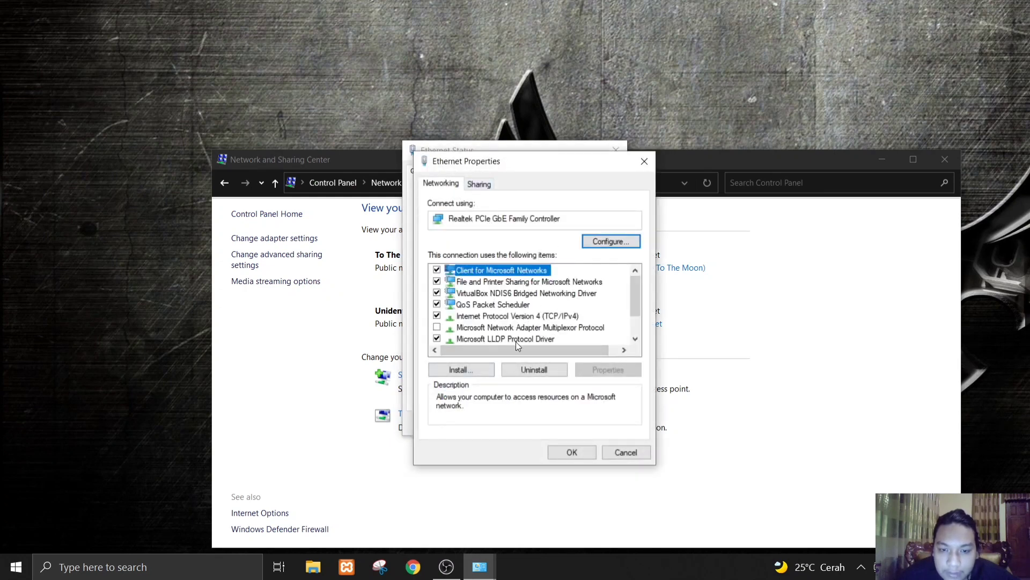
double_click(517, 317)
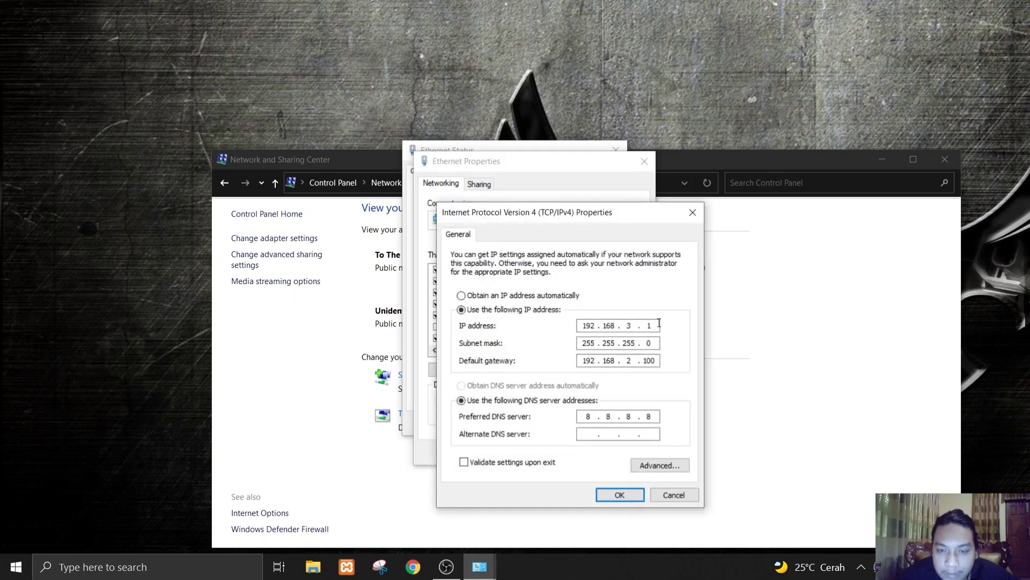
click(462, 296)
click(462, 311)
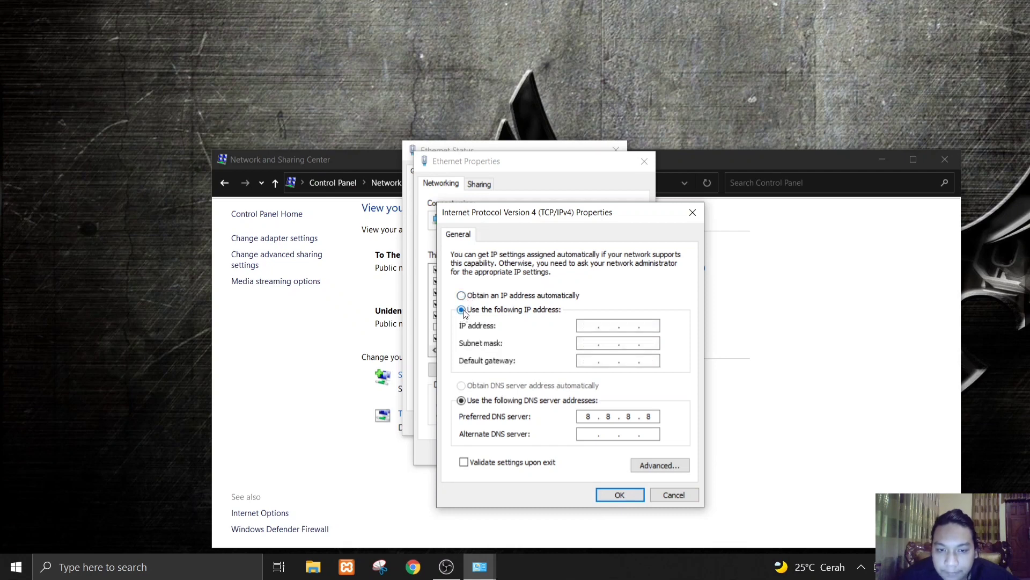
click(603, 328)
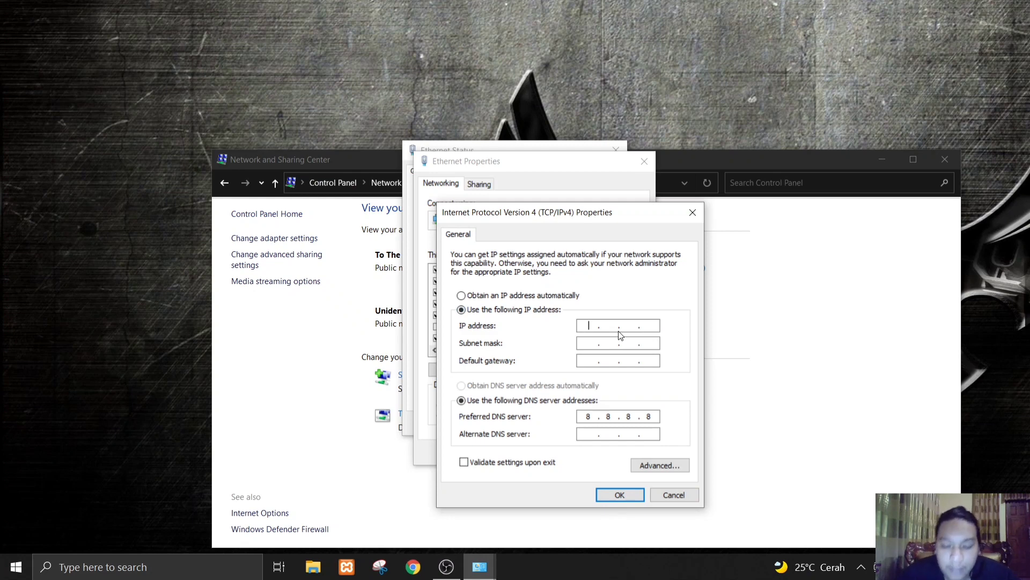
text(192 . )
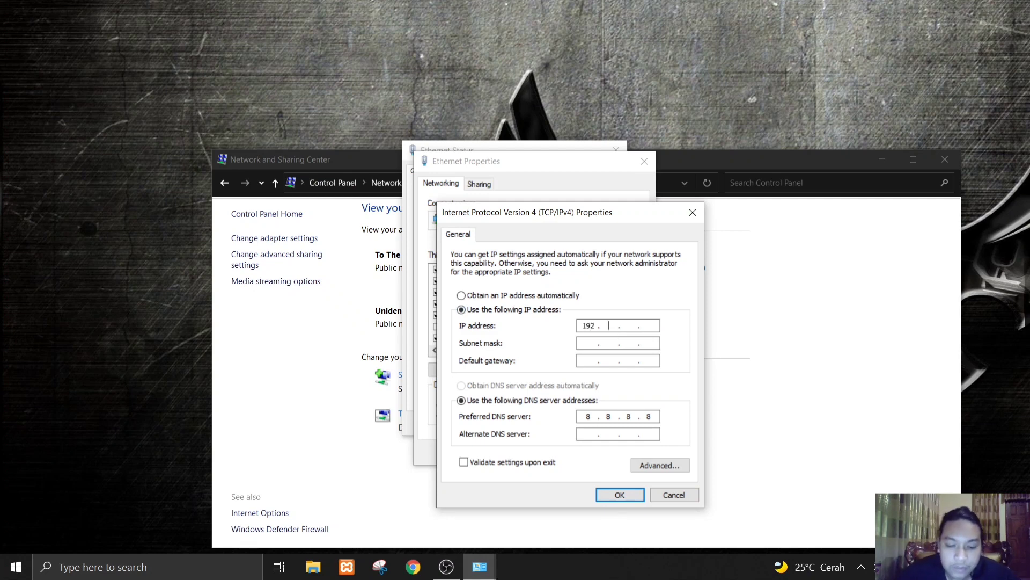
text(168 . 10)
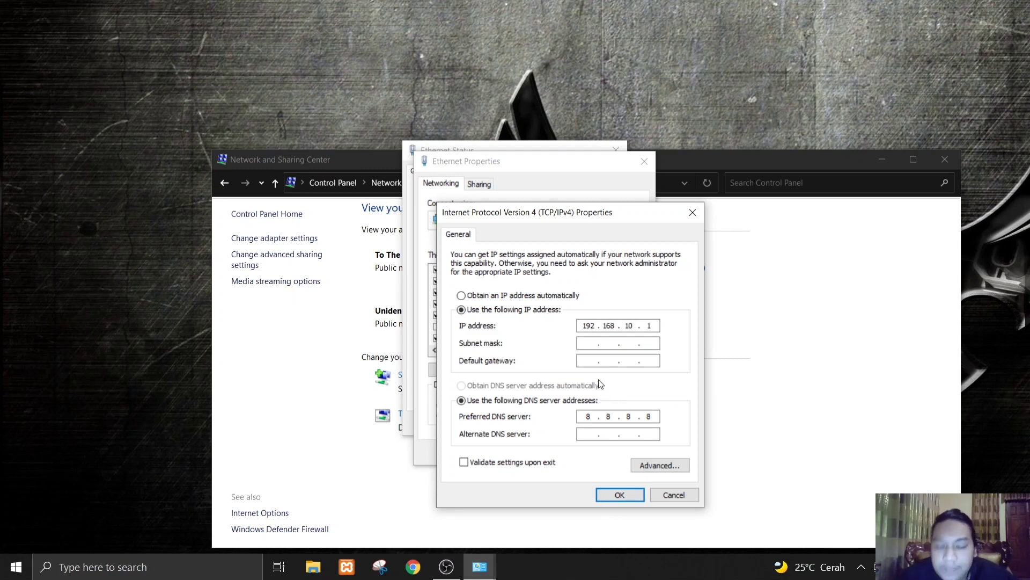
click(600, 344)
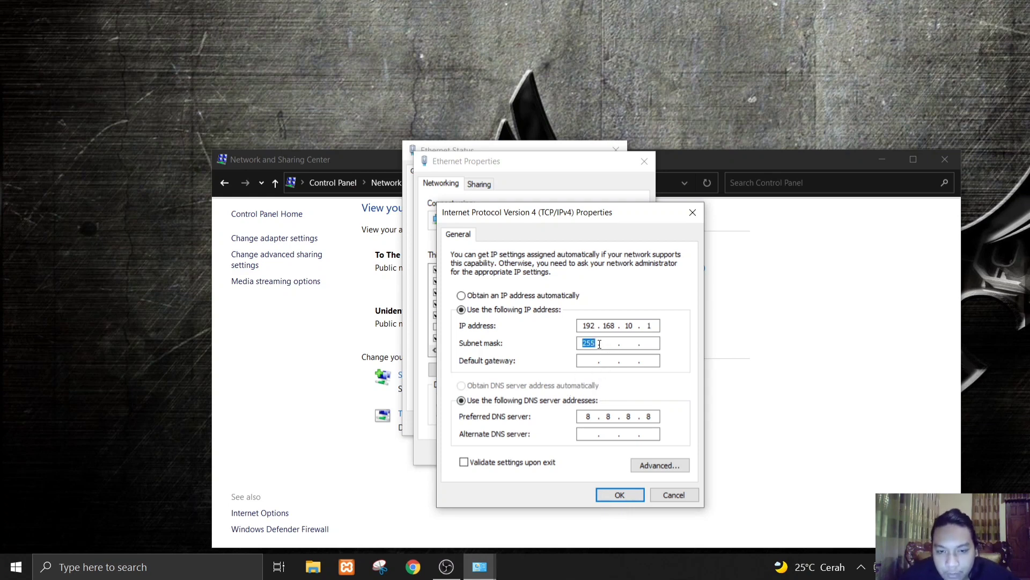
- Set the Ethernet default gateway to 192.168.0.1, save the configuration despite the subnet mismatch, and close the network windows
click(589, 362)
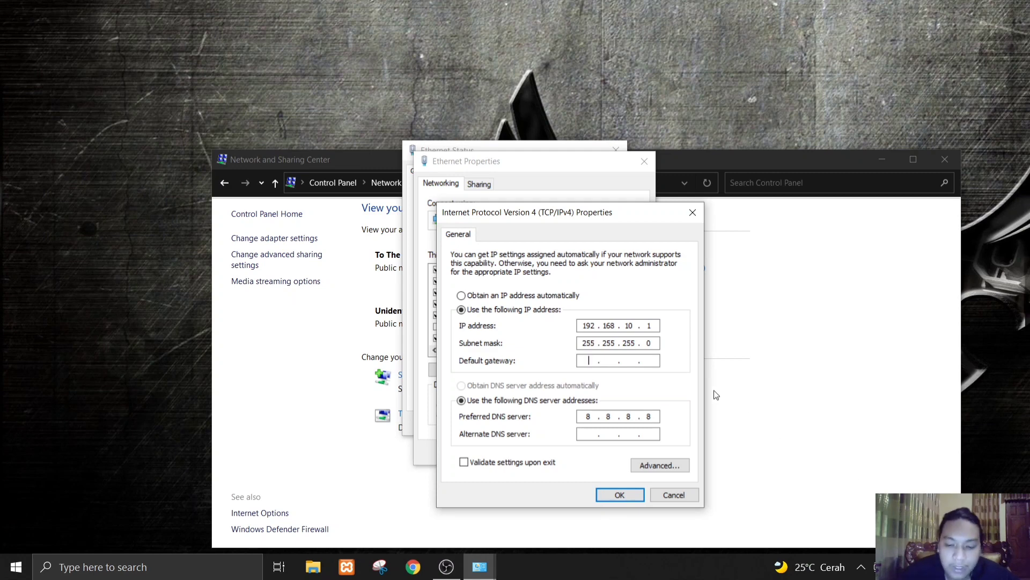
text(192 . . .)
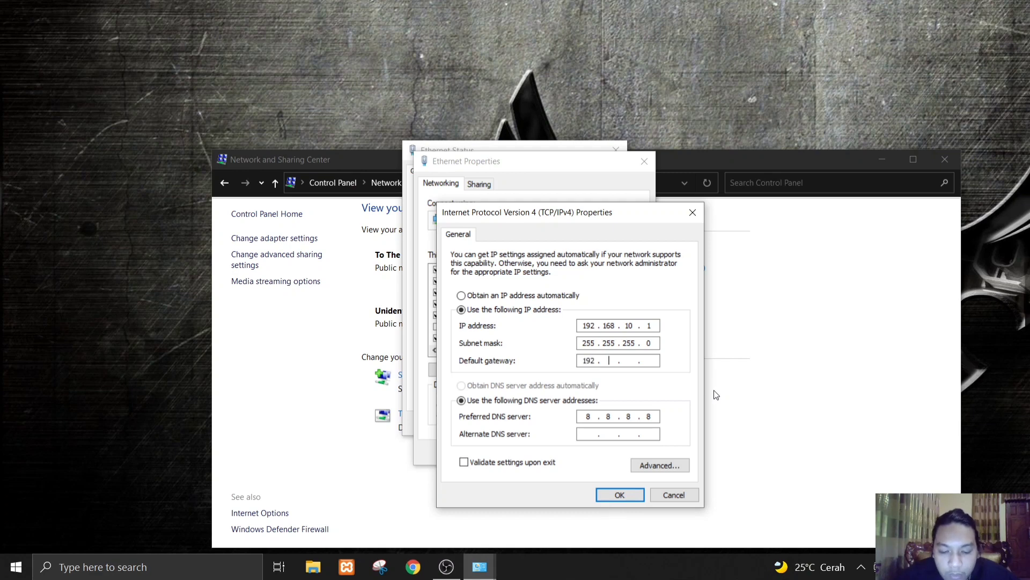
text(8 )
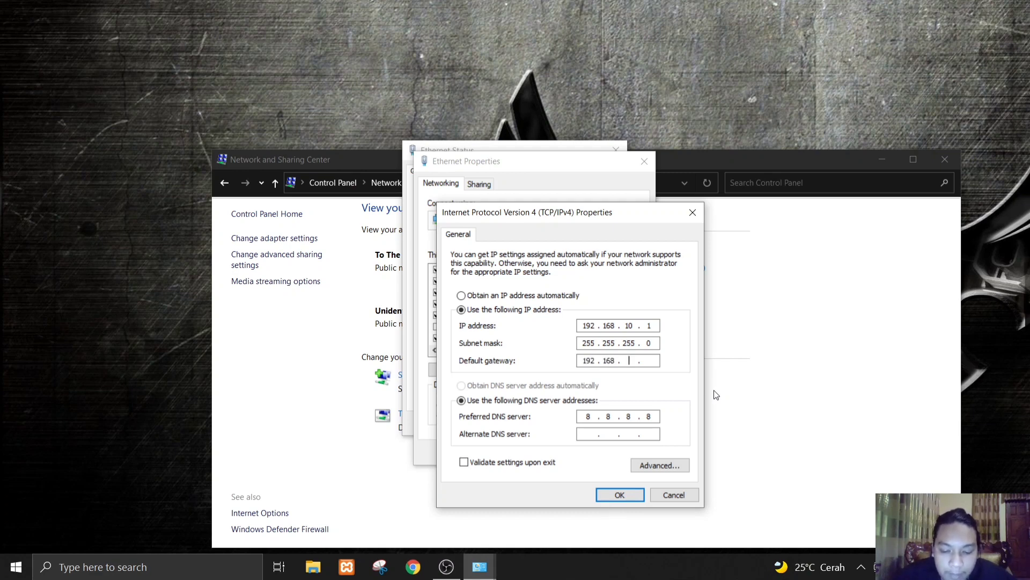
text(0)
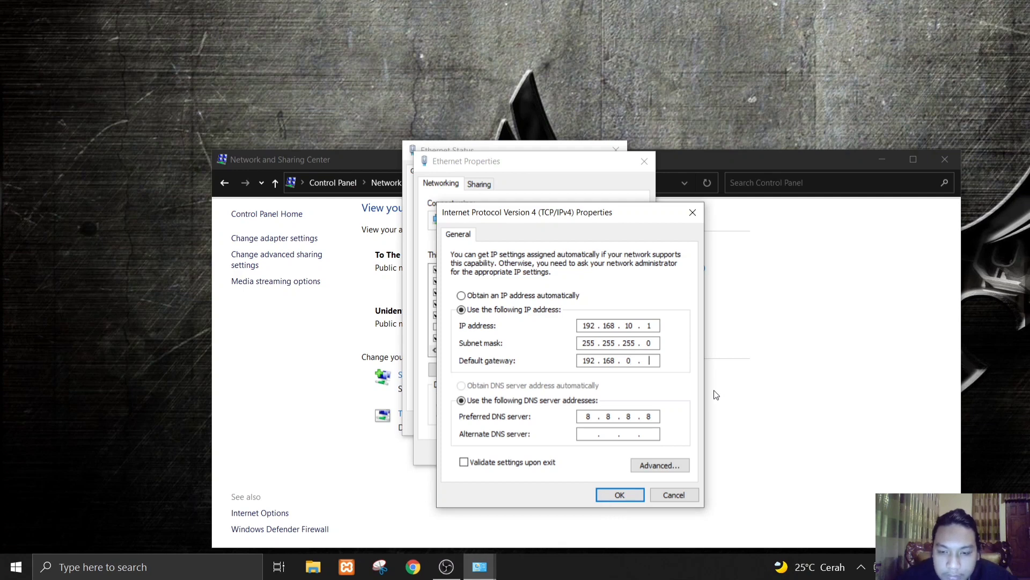
text(1)
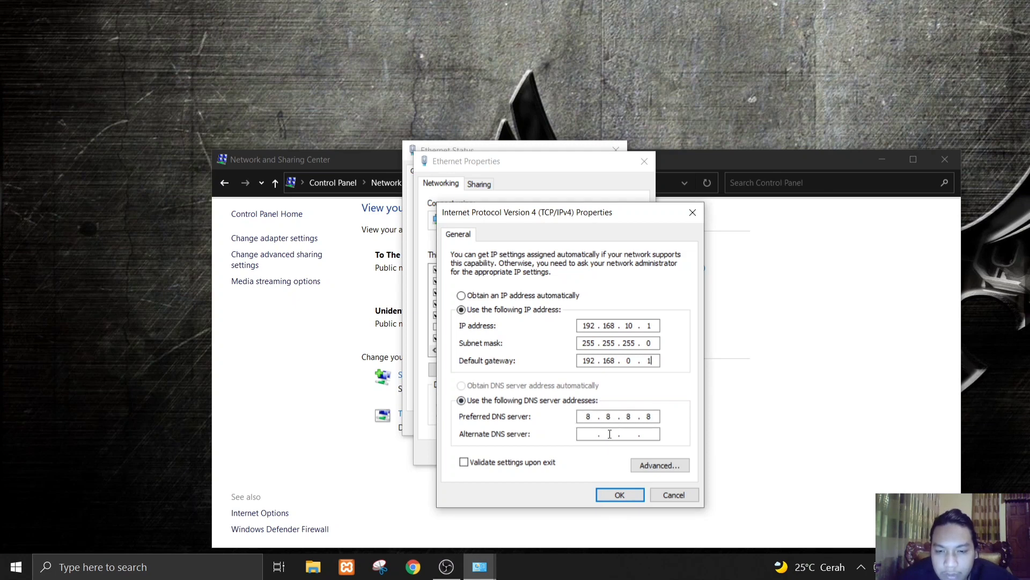
click(611, 495)
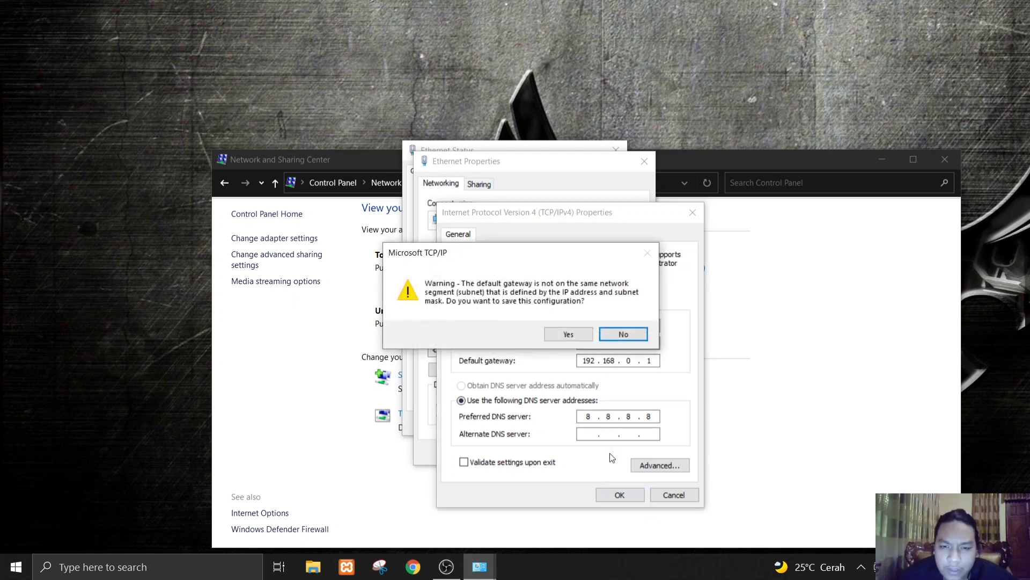
click(582, 339)
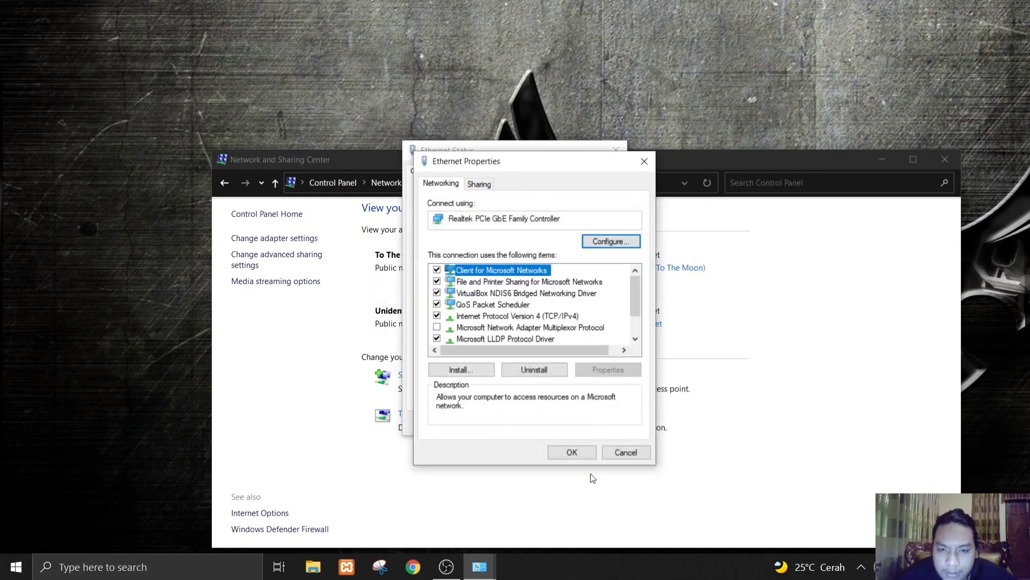
click(586, 450)
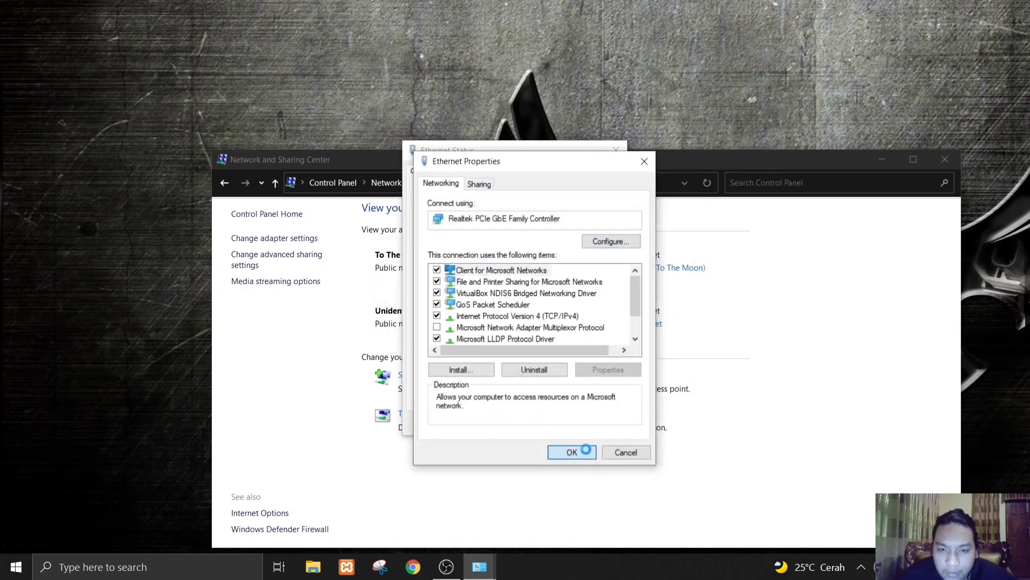
click(616, 151)
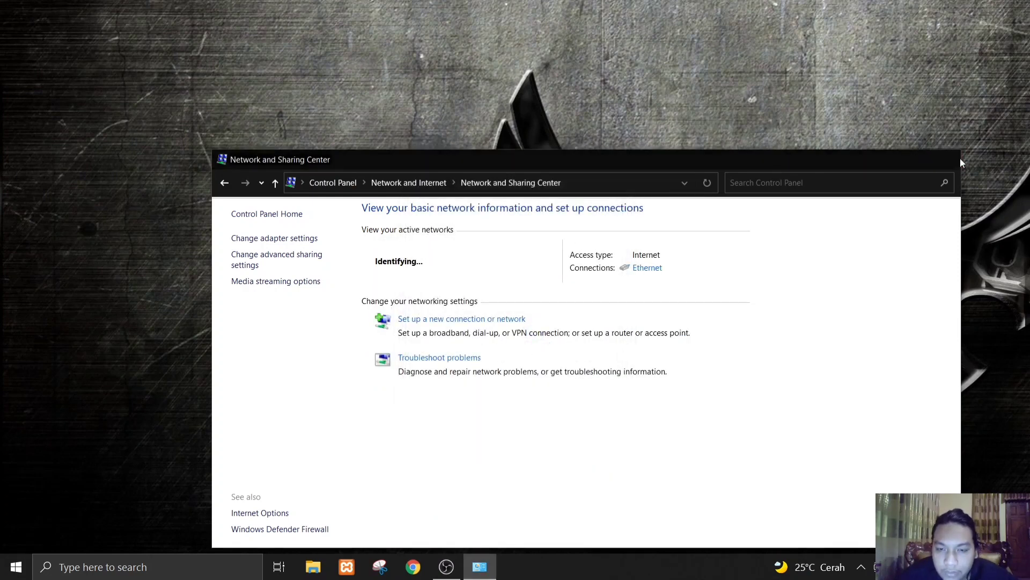
click(959, 159)
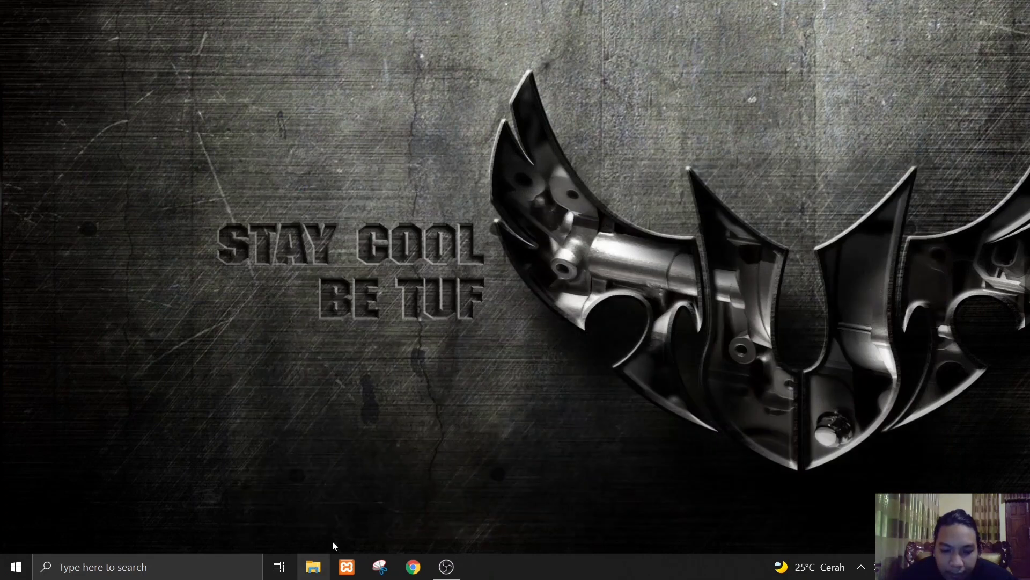
- Open Command Prompt
key(super)
text(cmd)
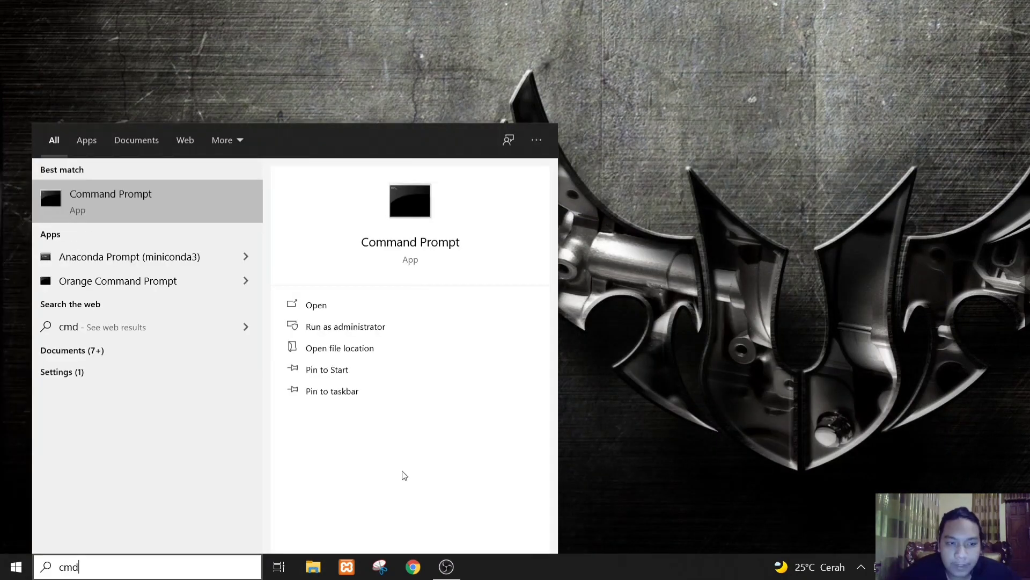
key(Return)
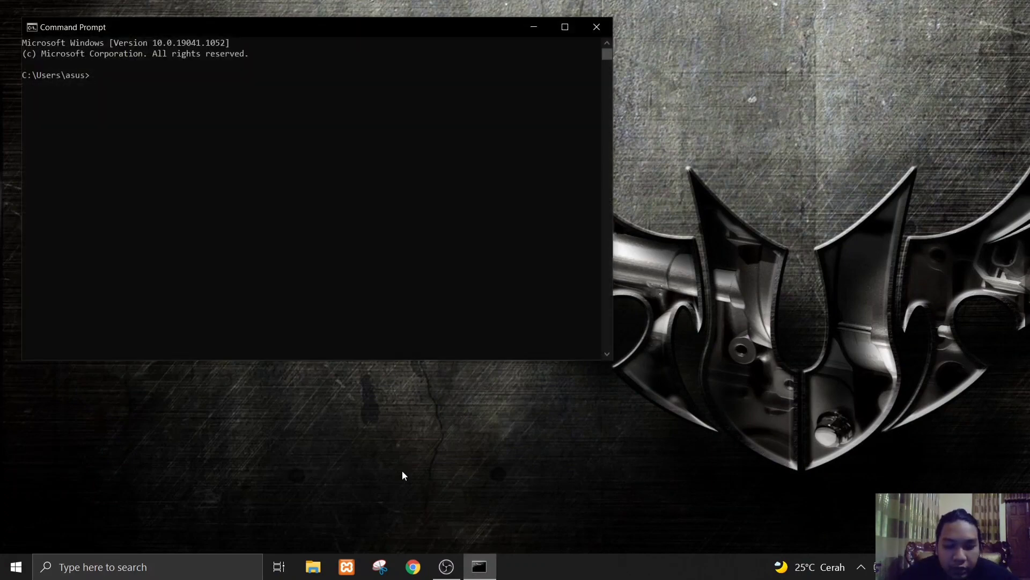
text(i)
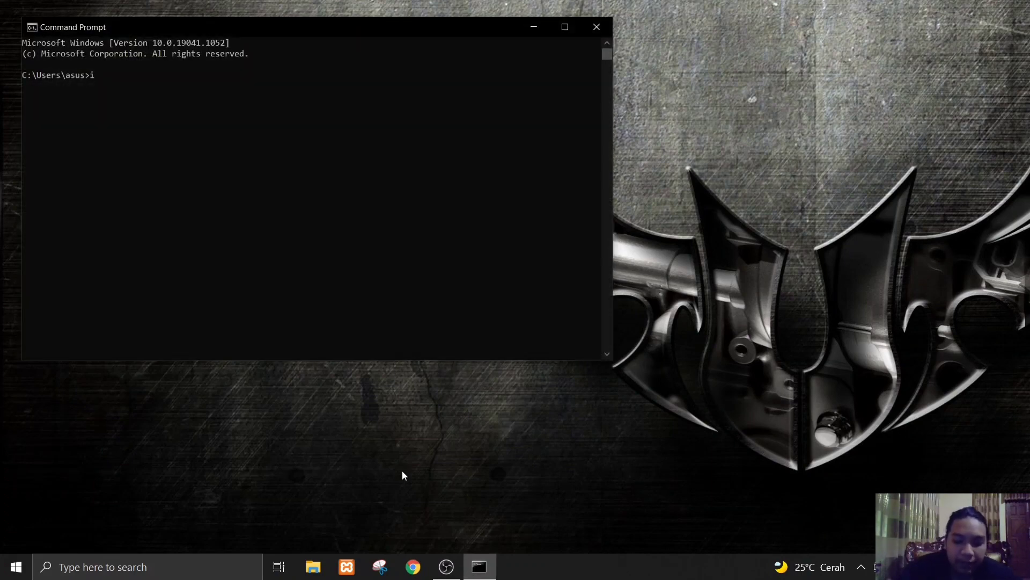
text(pco)
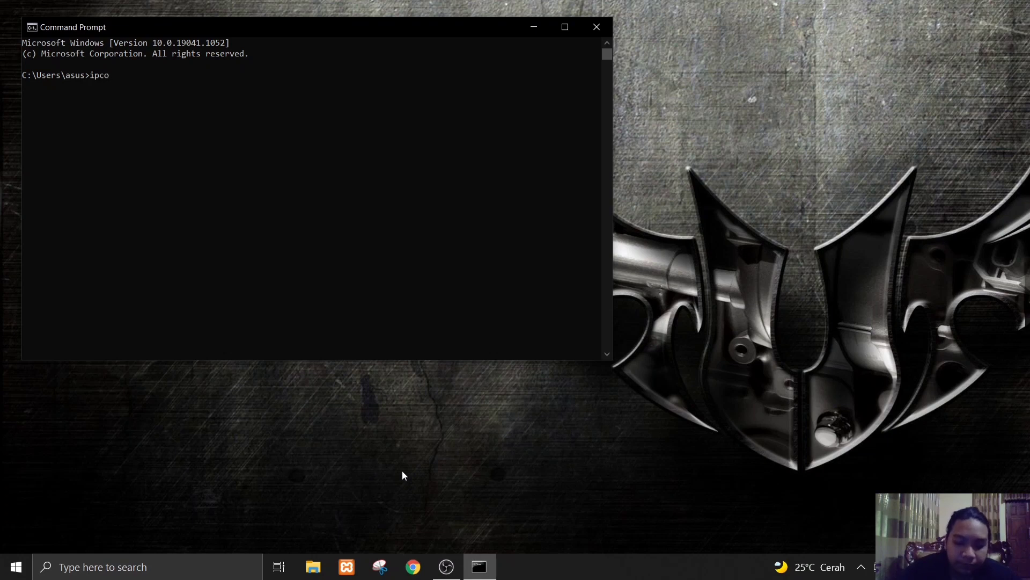
text(fig)
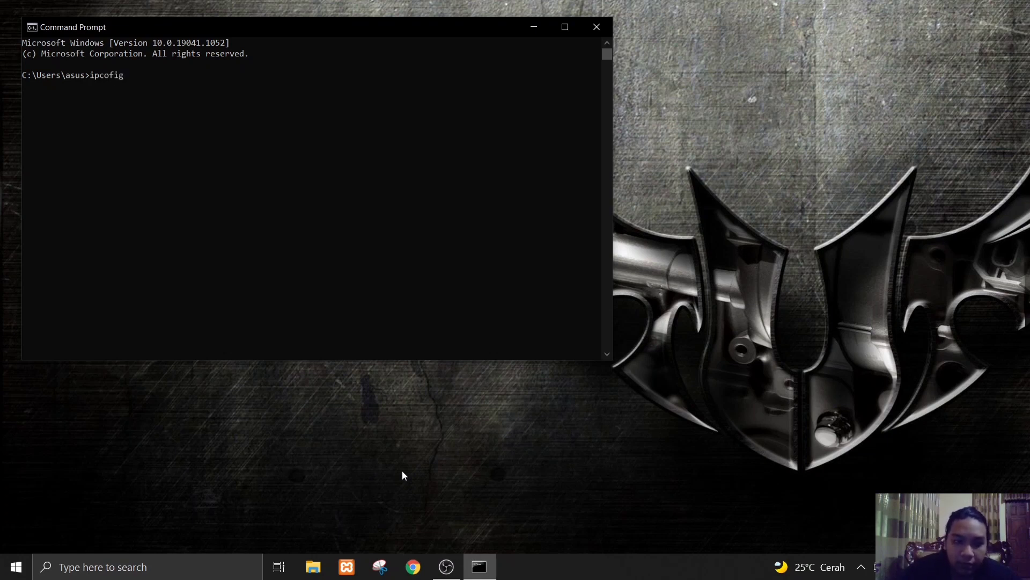
key(Return)
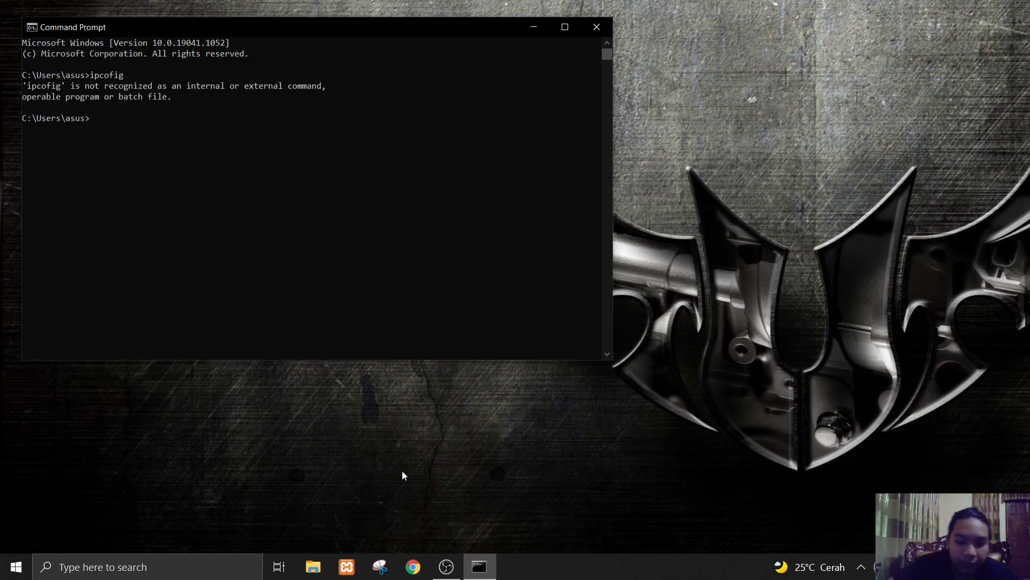
- Run ipconfig, review the IP addresses and gateways of the Ethernet and Wi-Fi adapters, and close Command Prompt
text(ipcon)
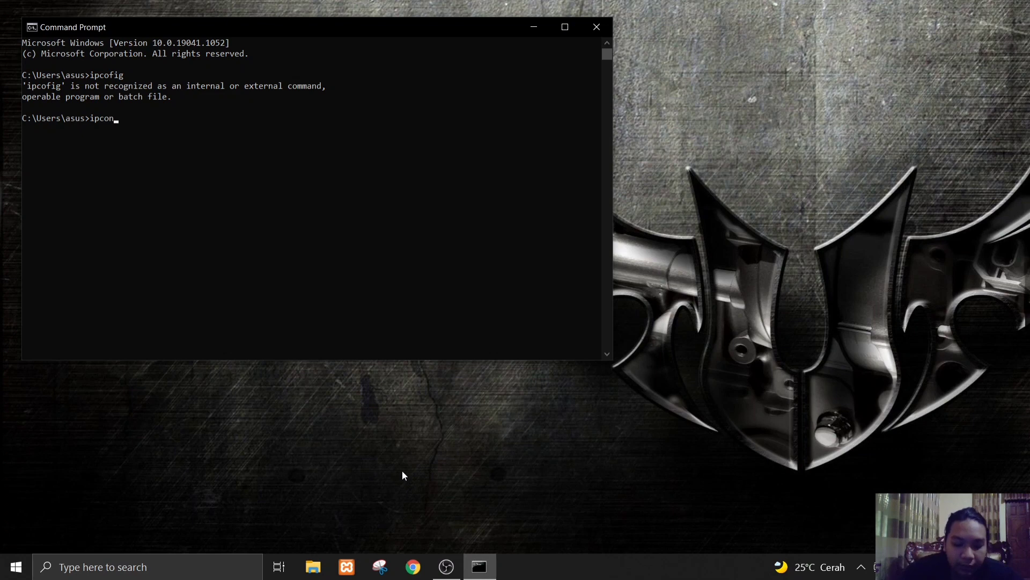
text(fig)
key(Return)
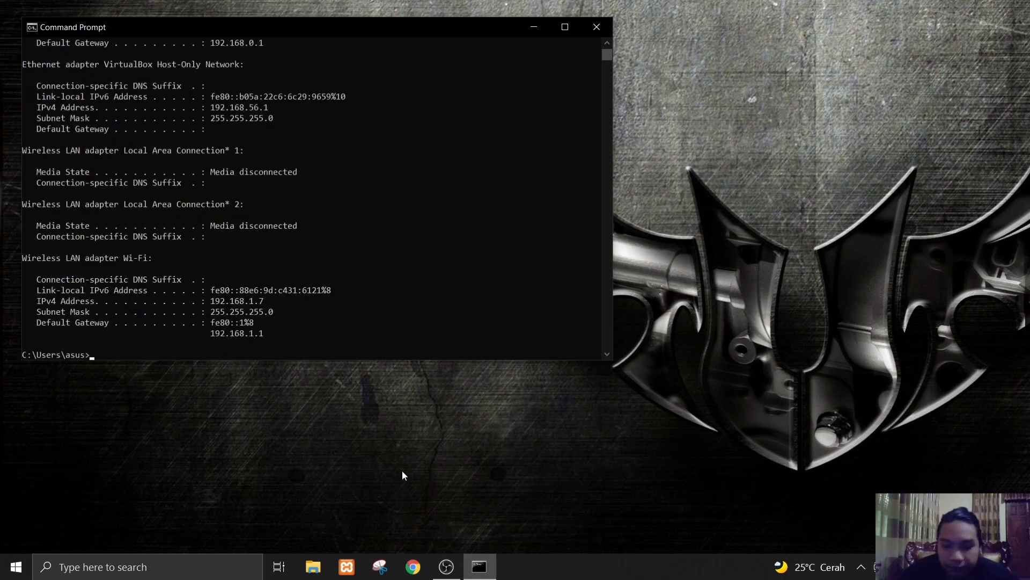
scroll(417, 197, up, 4)
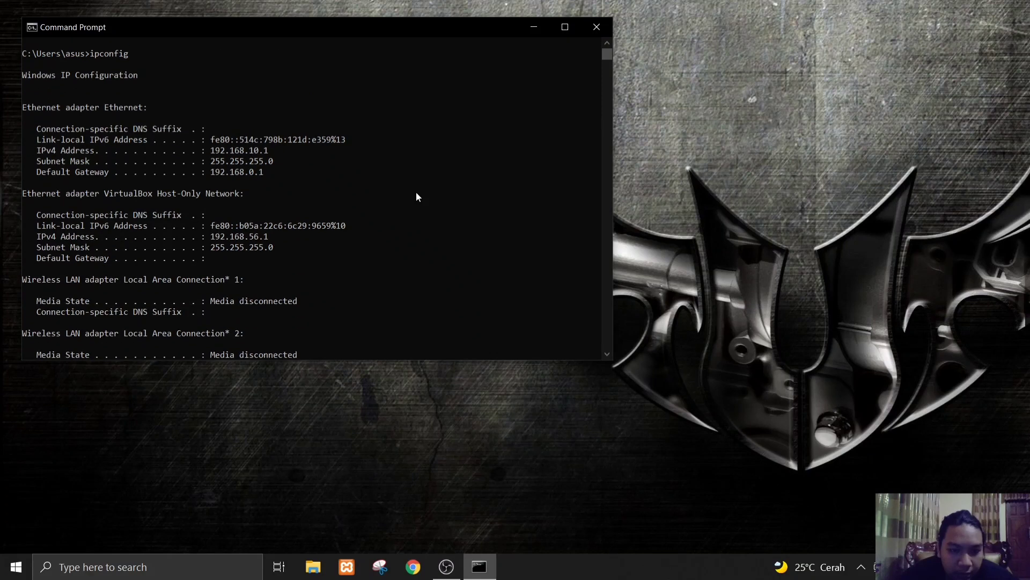
scroll(417, 197, down, 3)
scroll(417, 197, down, 2)
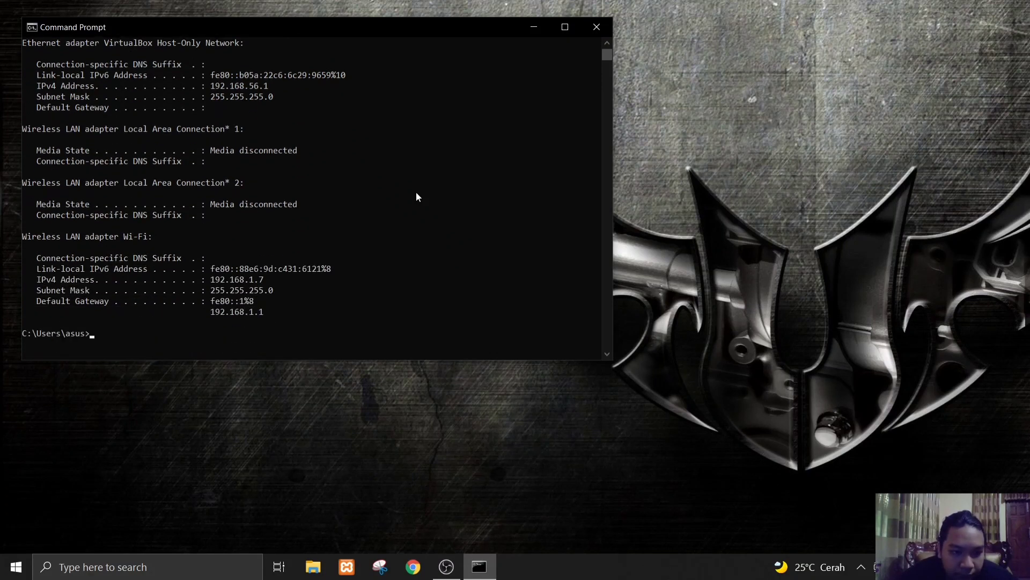
scroll(417, 196, up, 4)
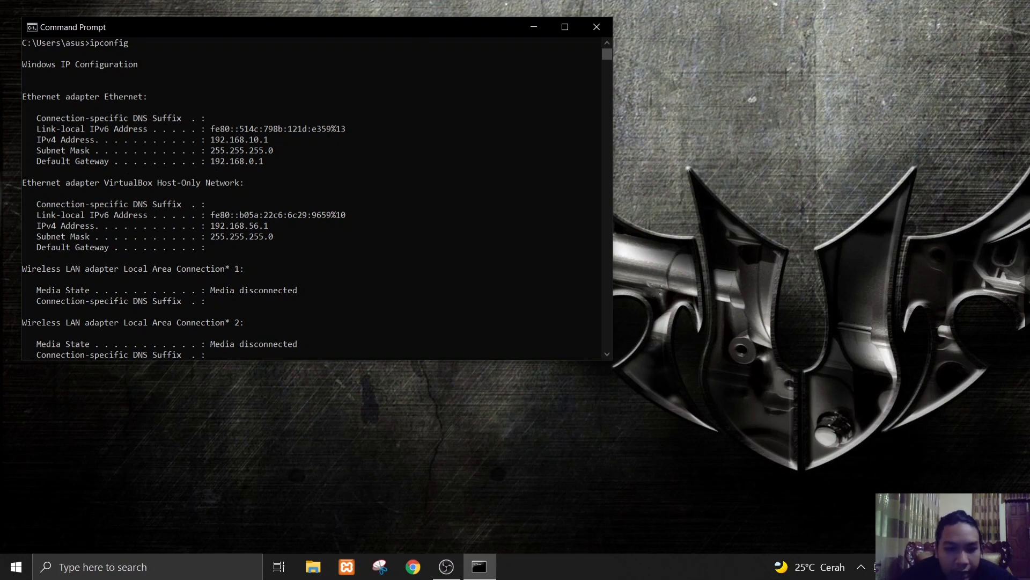
click(597, 25)
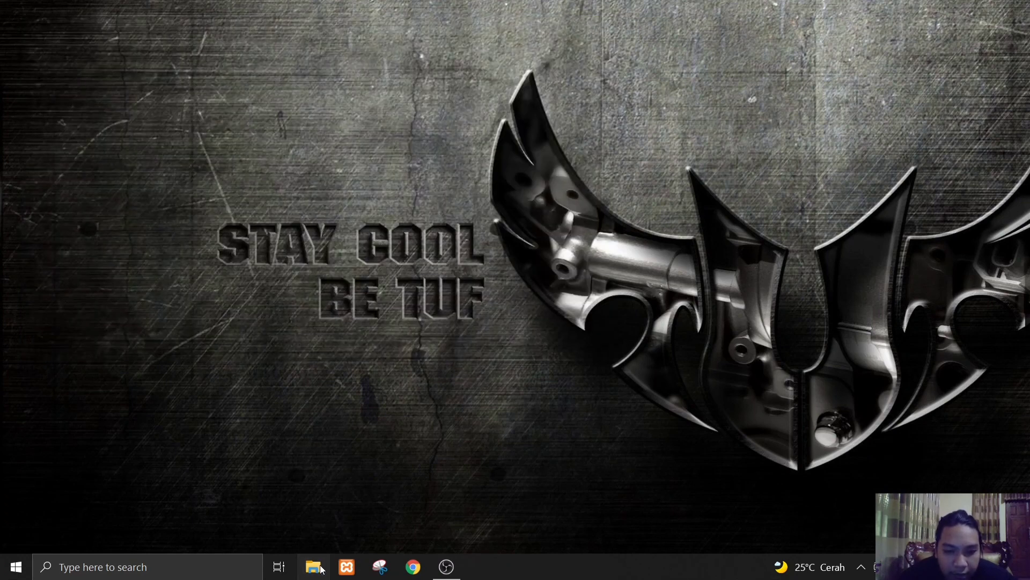
- Look inside the Modern folder in Downloads\Music using File Explorer, and open that folder's sharing properties
click(319, 568)
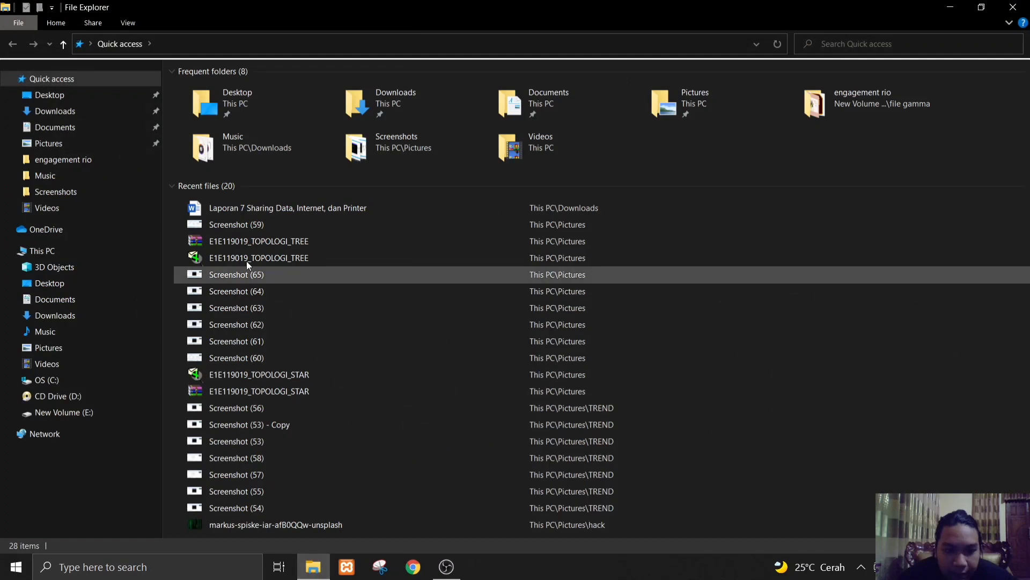
click(72, 181)
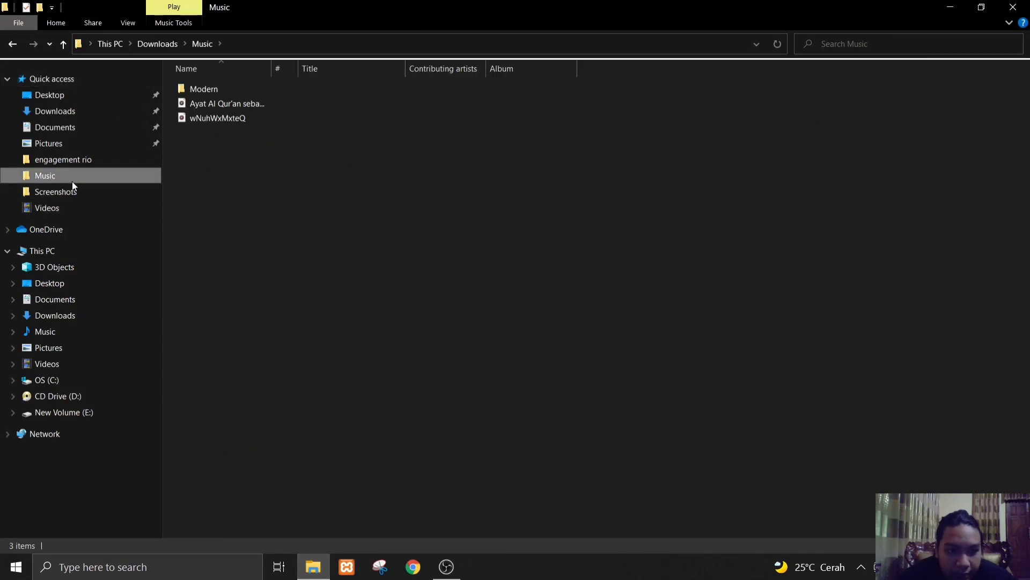
double_click(228, 89)
click(13, 44)
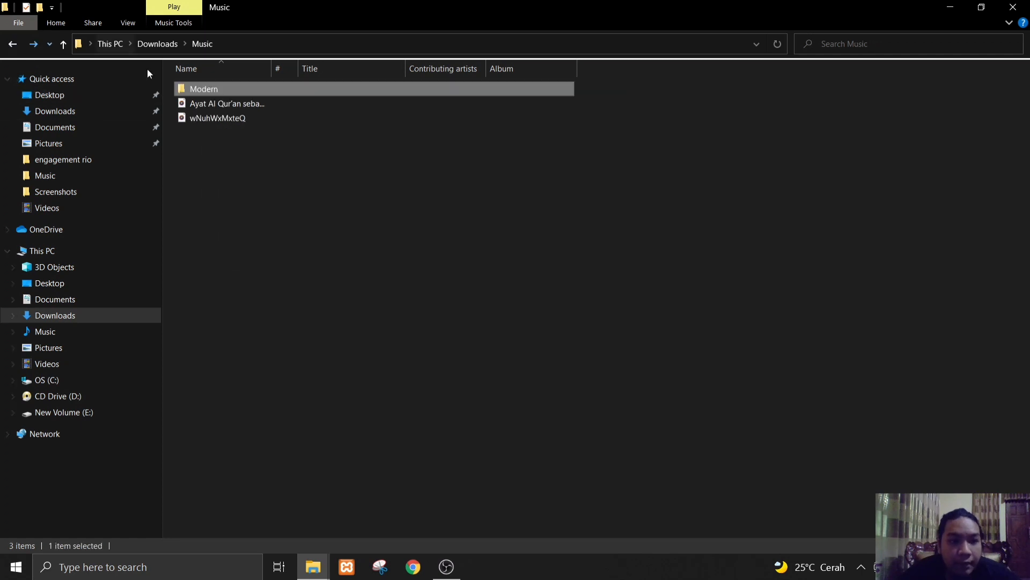
right_click(184, 89)
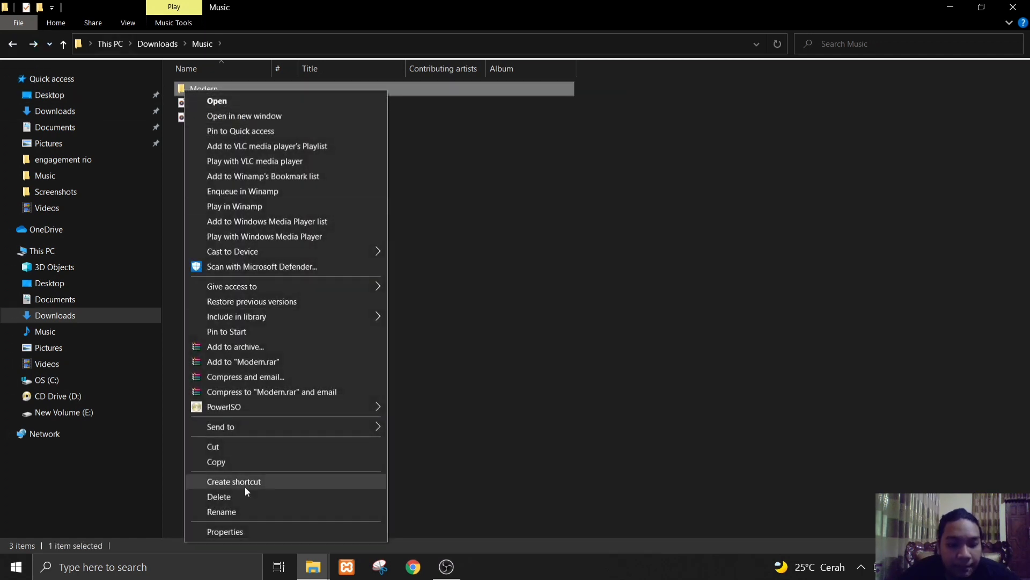
click(240, 530)
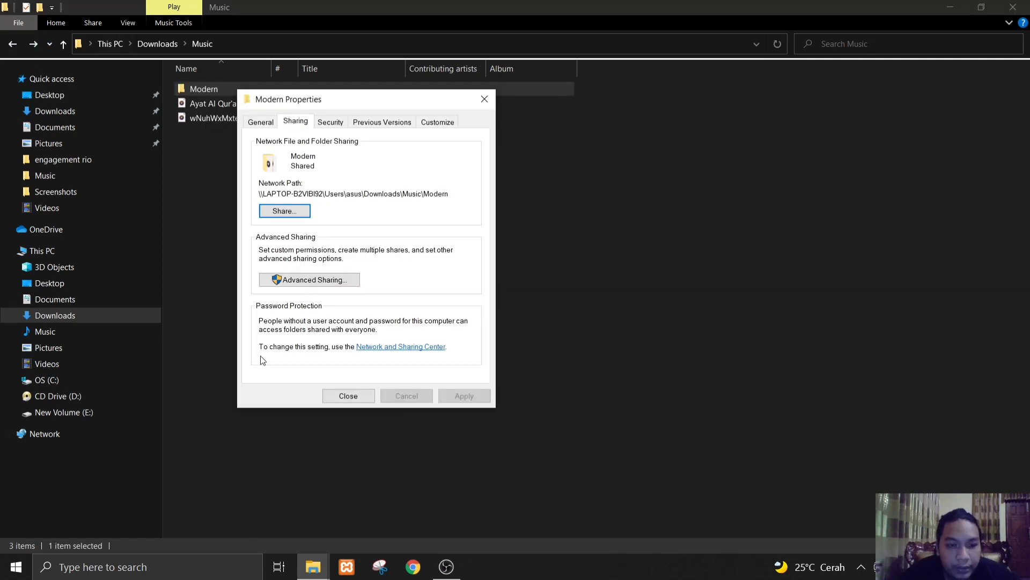
- Share the Modern folder with Everyone at the Read/Write permission level, and close the folder's properties
click(291, 214)
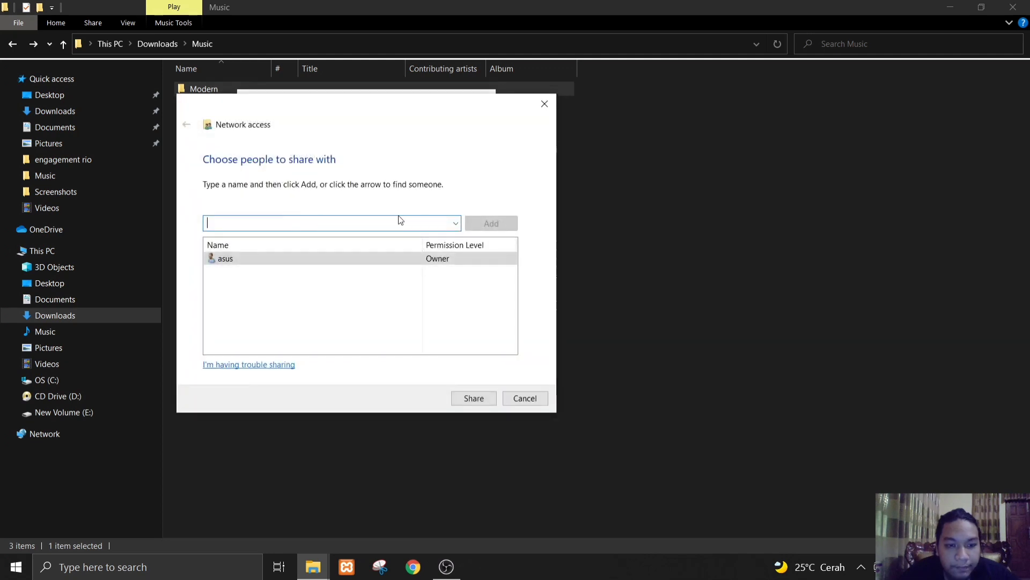
click(456, 223)
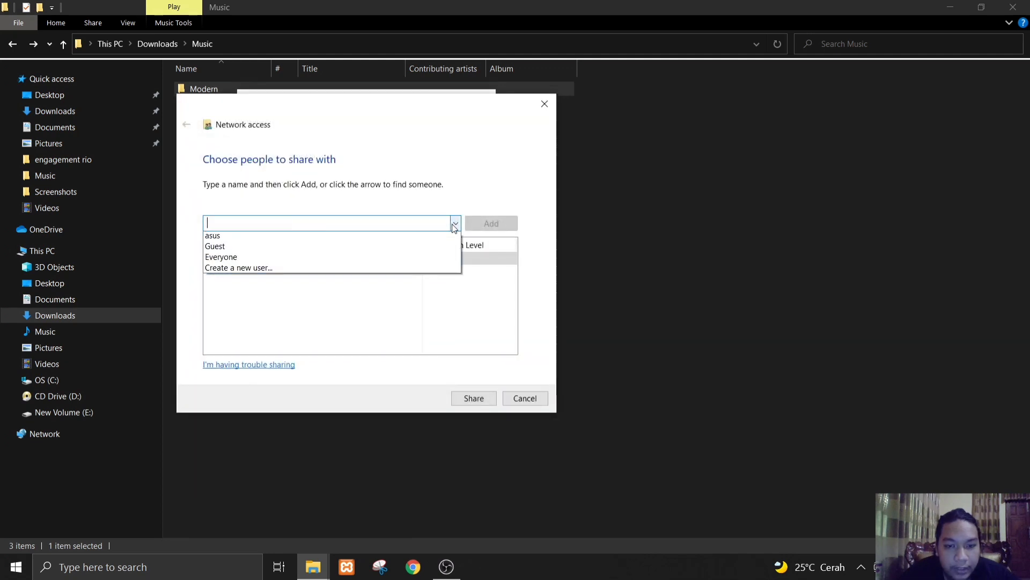
click(395, 261)
click(498, 224)
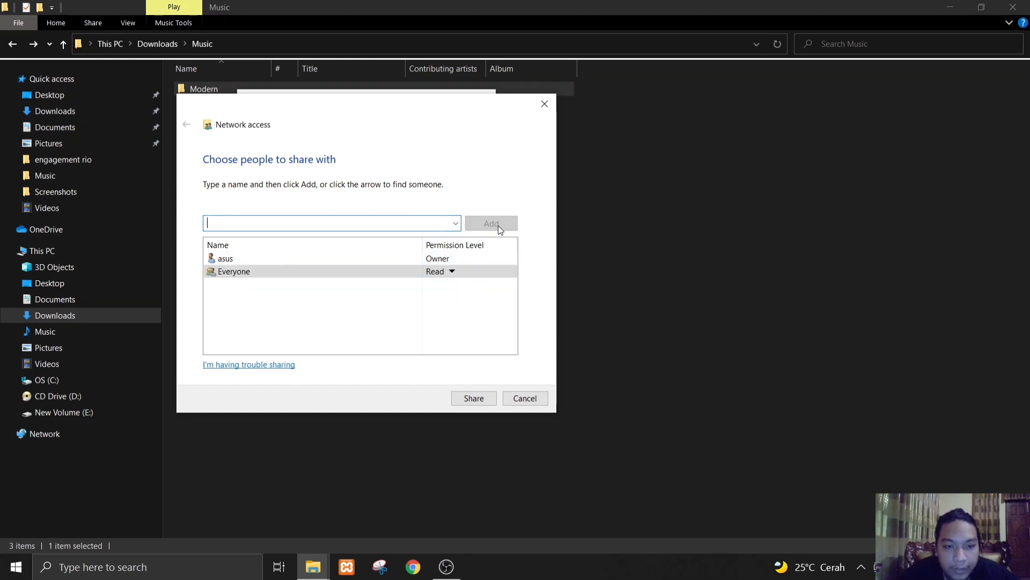
click(452, 271)
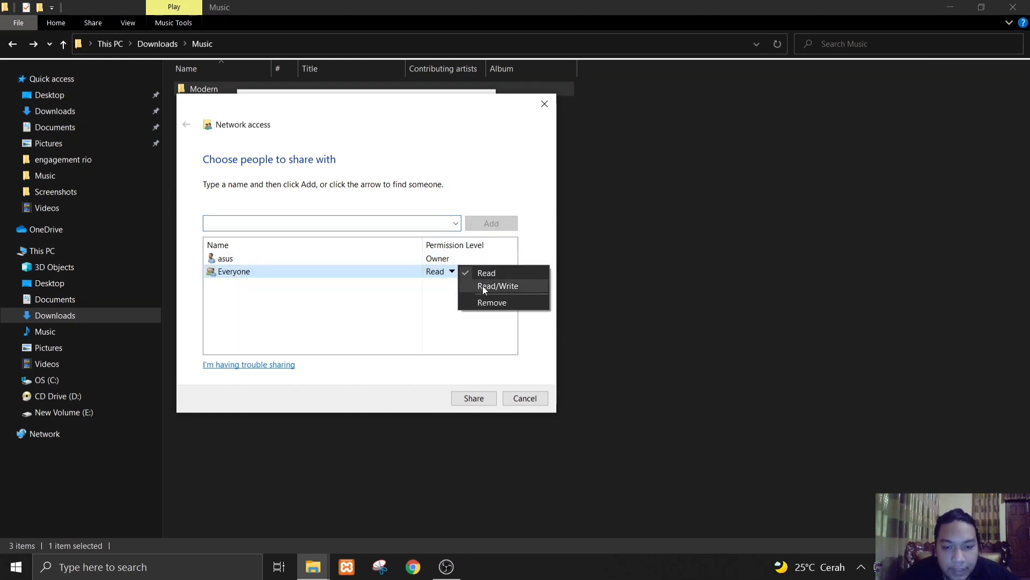
click(483, 287)
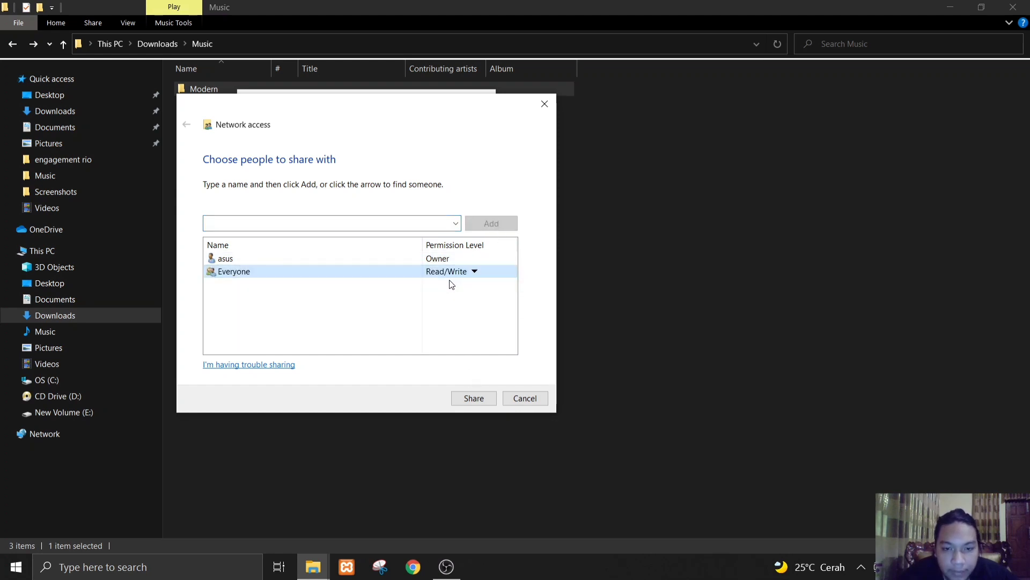
click(482, 399)
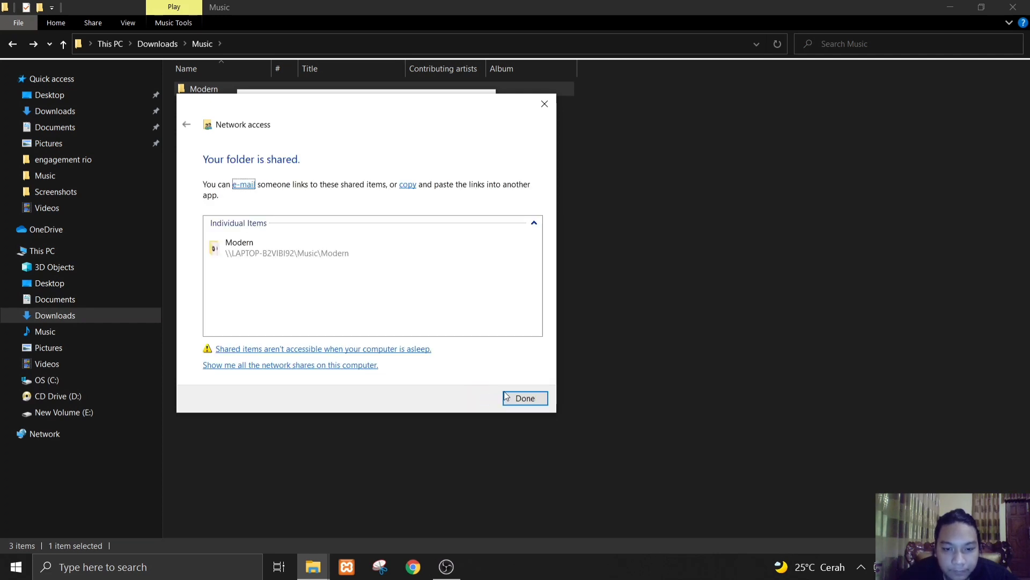
click(519, 399)
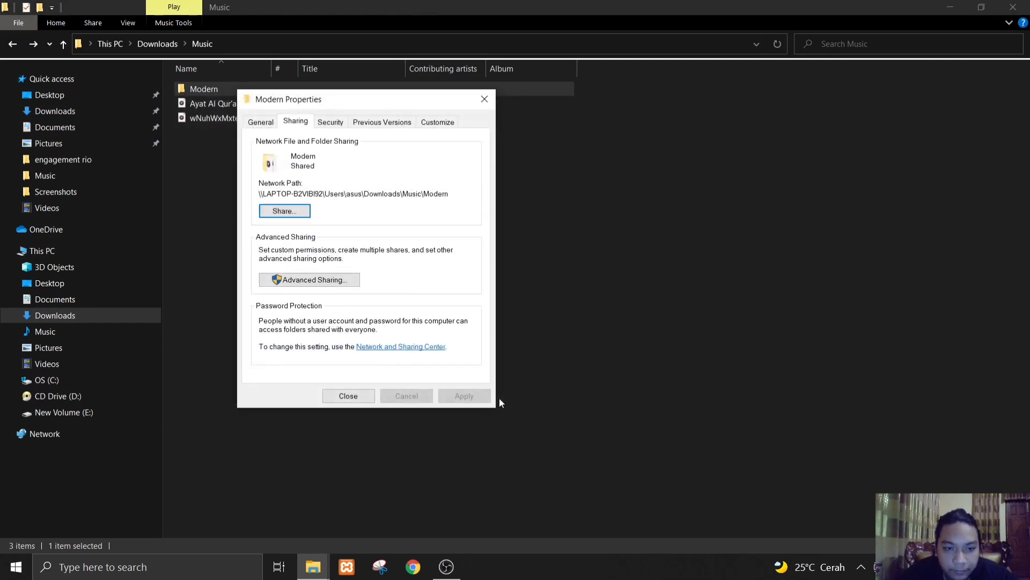
click(482, 99)
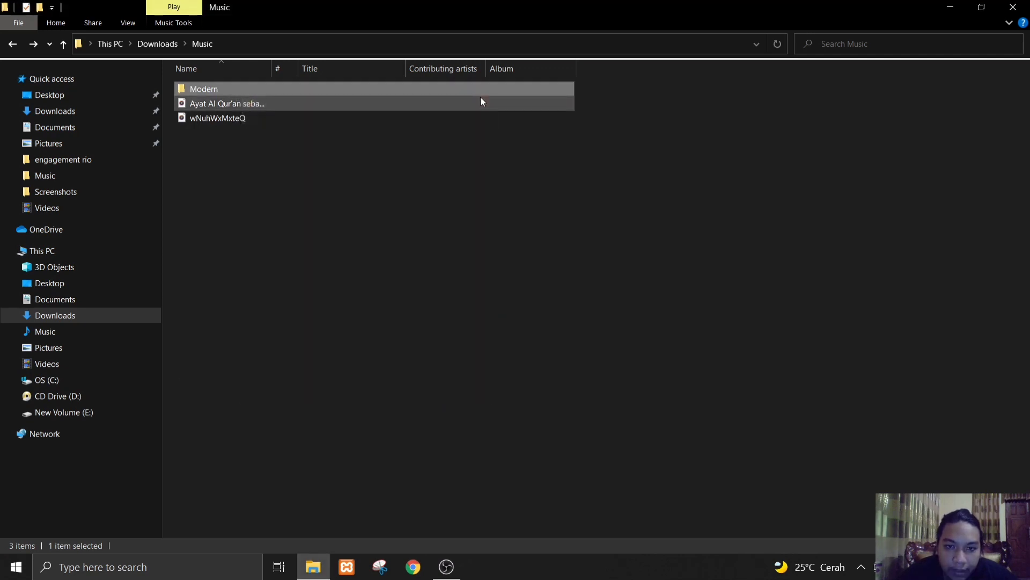
- Minimize the open windows to show the desktop, and refresh it
key(super+d)
right_click(844, 415)
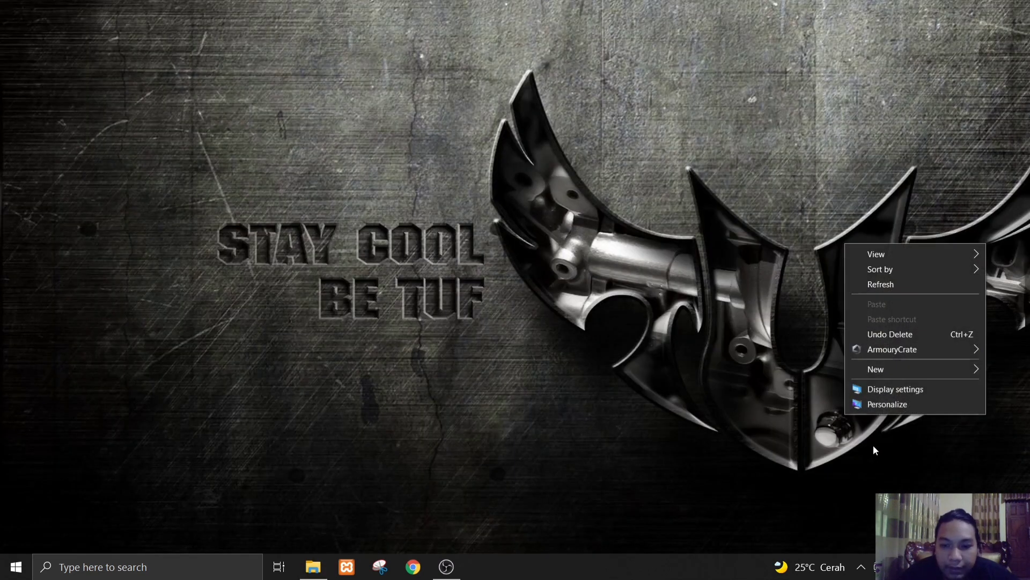
click(907, 285)
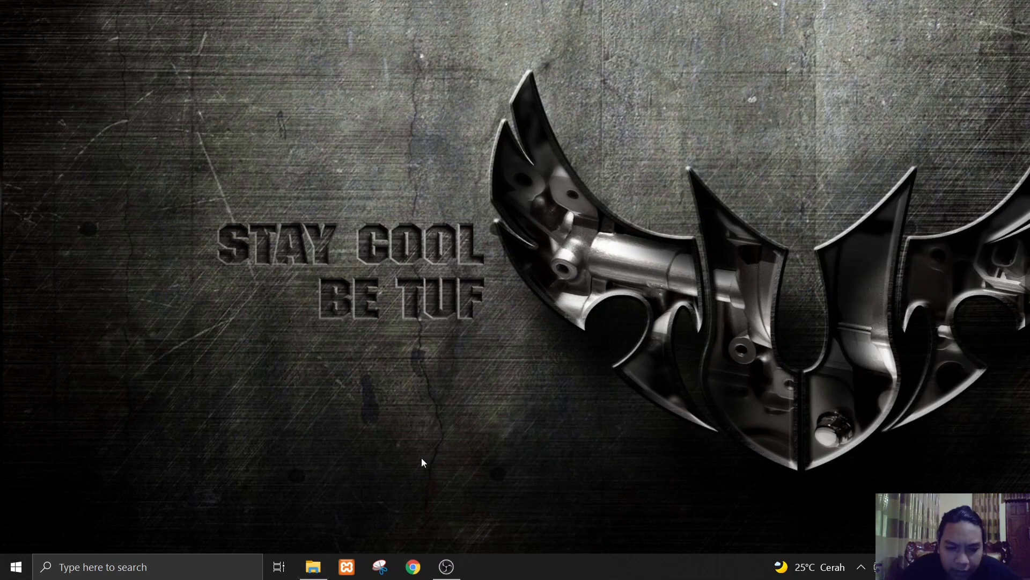
- Open Control Panel and view the computer's devices and printers
key(super)
text(cont)
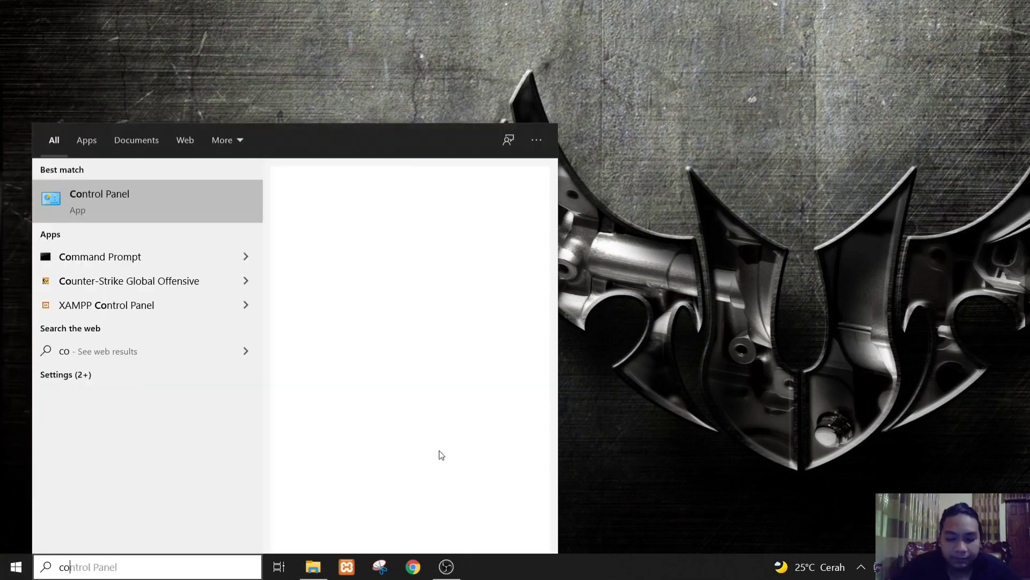
text(rol)
key(Escape)
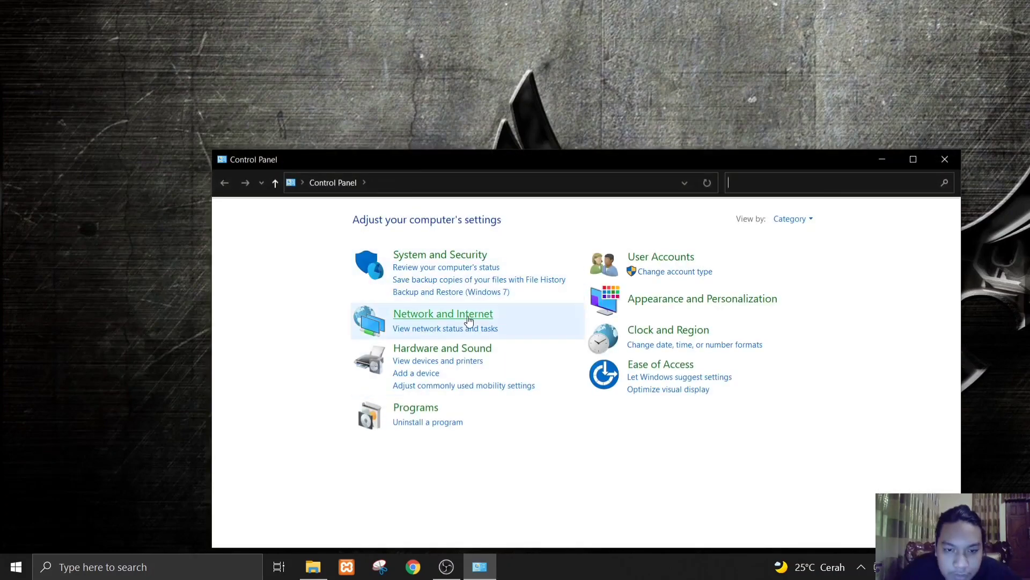
click(433, 362)
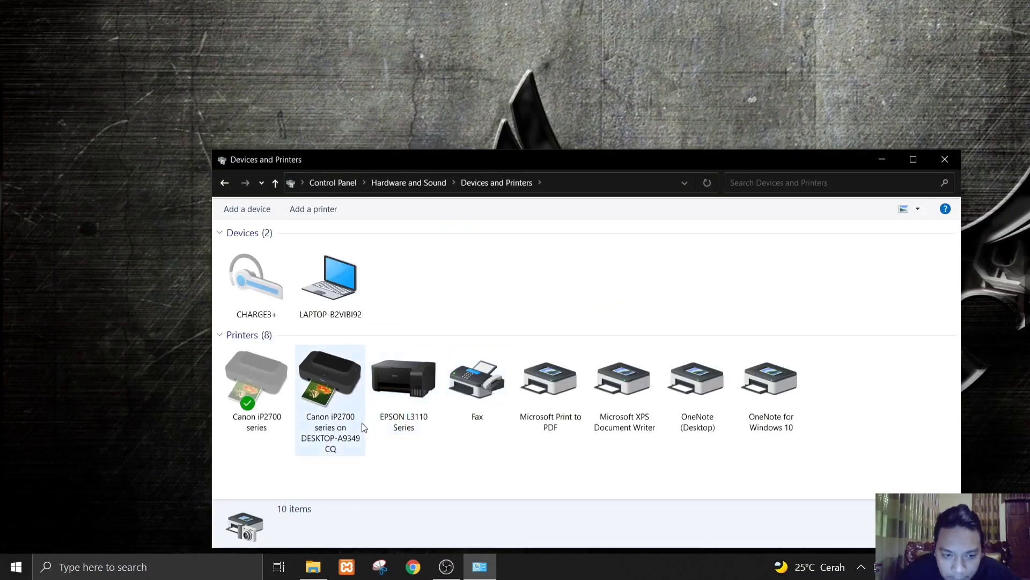
- Open the printer properties of the EPSON L3110 Series and enable sharing of this printer
click(418, 395)
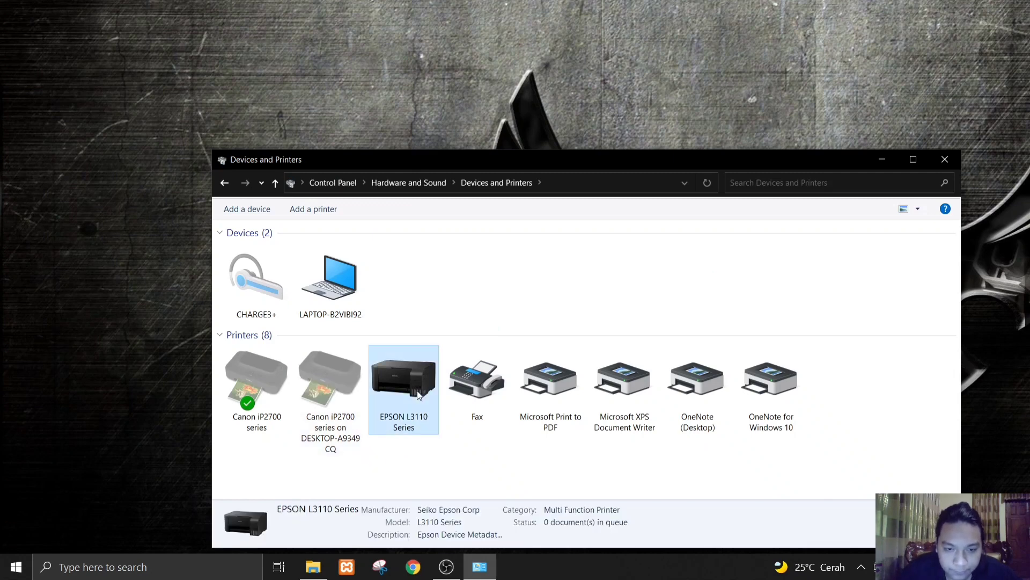
right_click(417, 391)
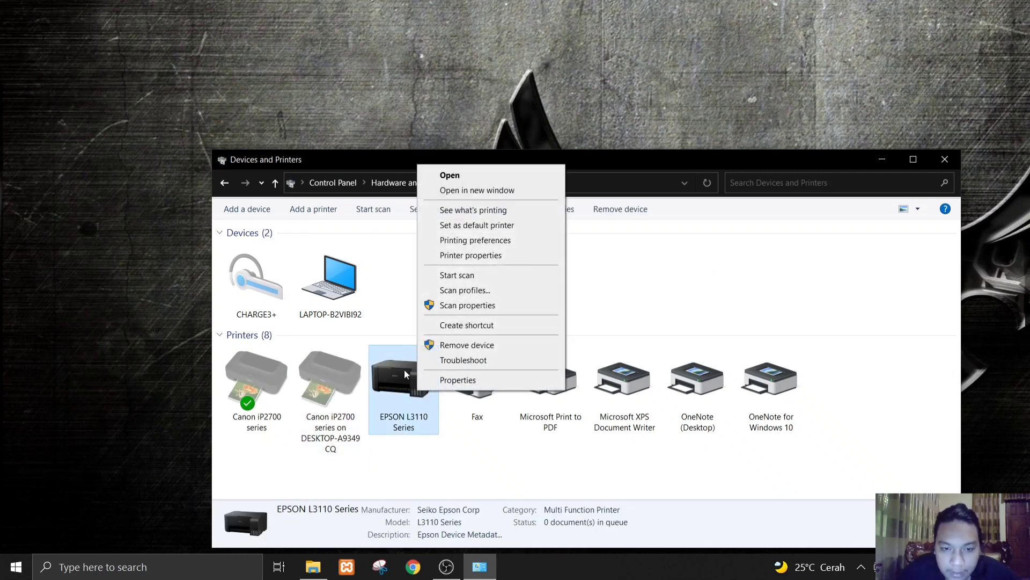
click(501, 256)
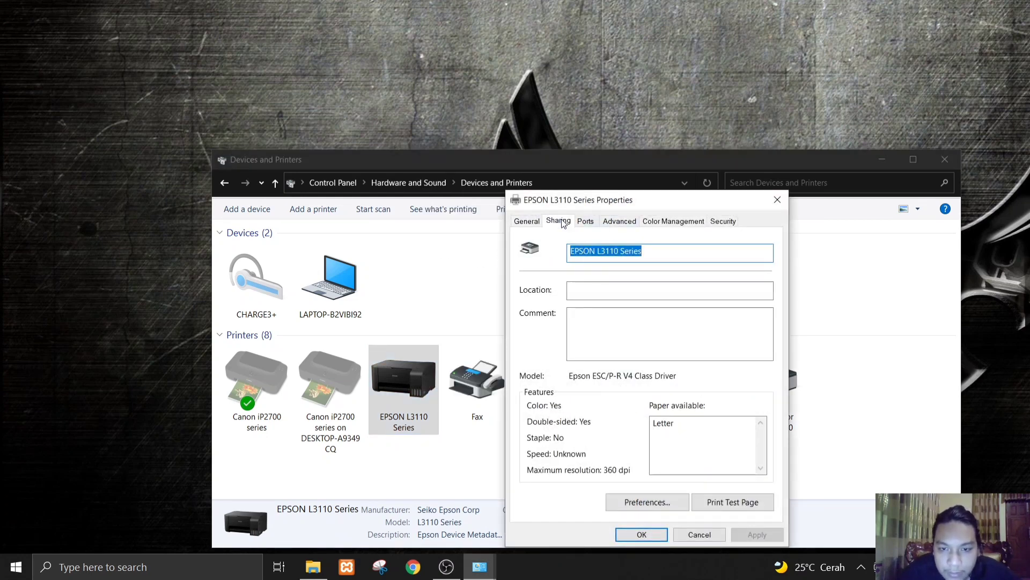
click(559, 220)
click(536, 324)
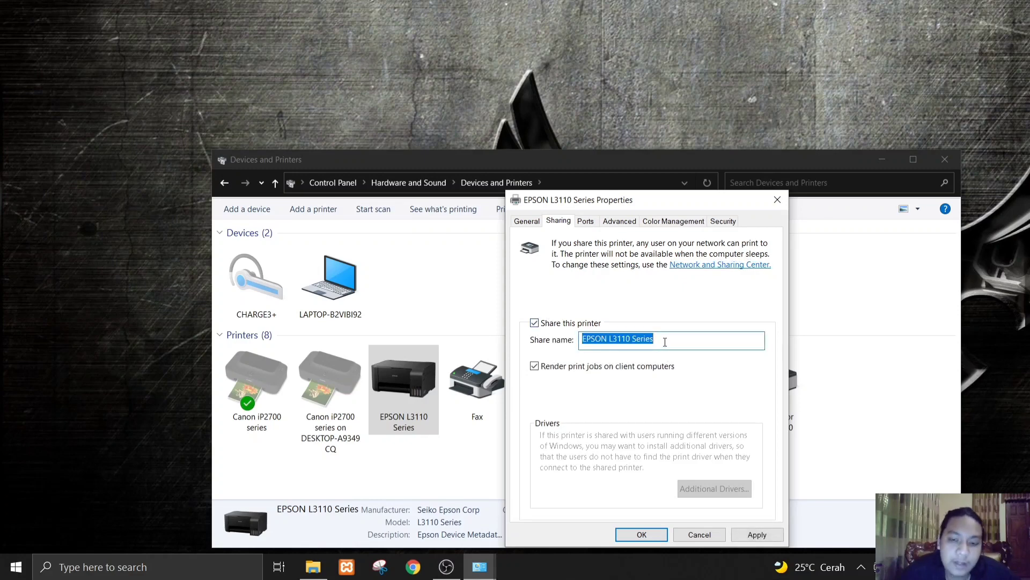
- Replace the printer's share name with a personal name, save the sharing settings, and close Devices and Printers
text(K)
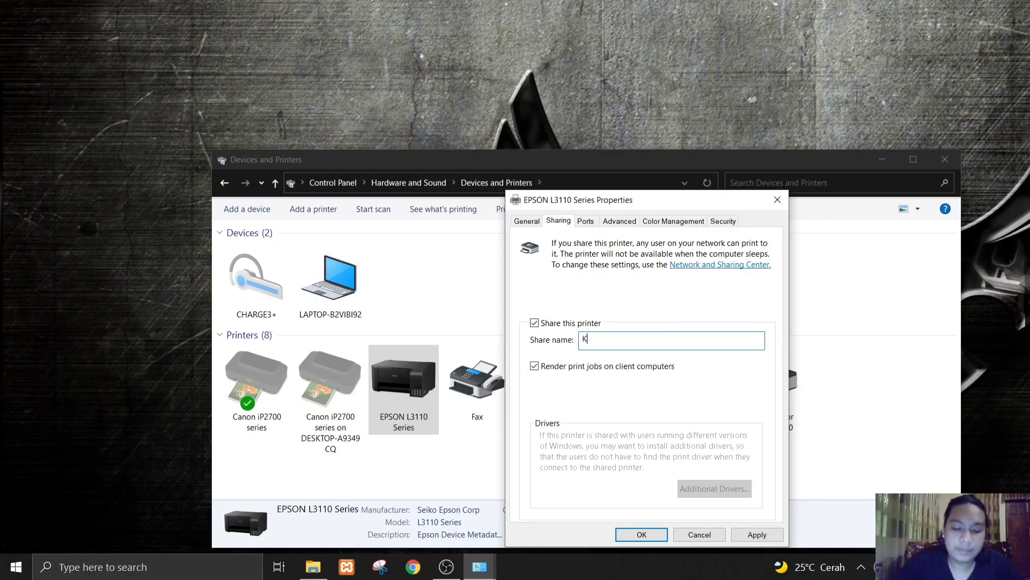
key(BackSpace)
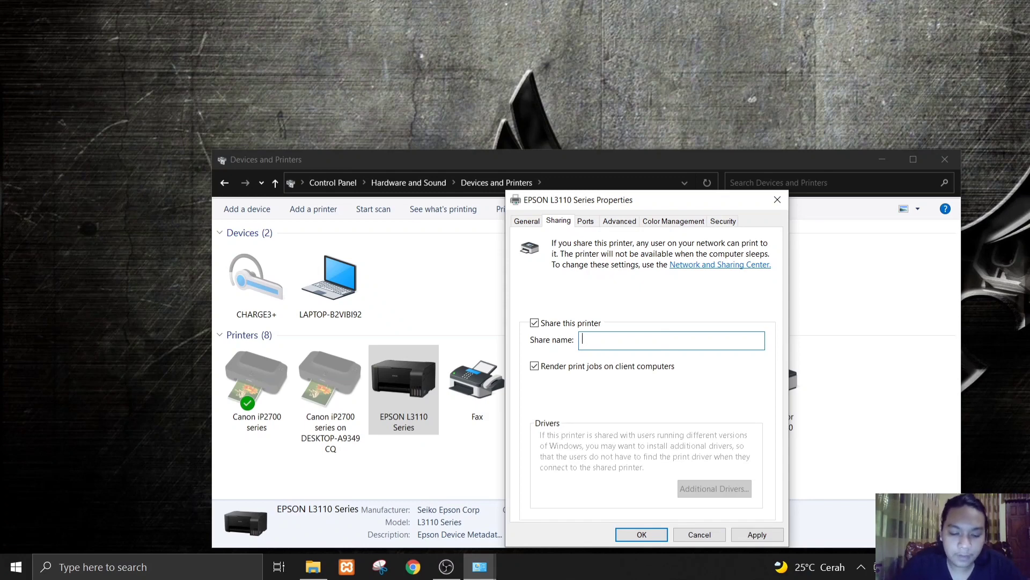
text(ANANTHA)
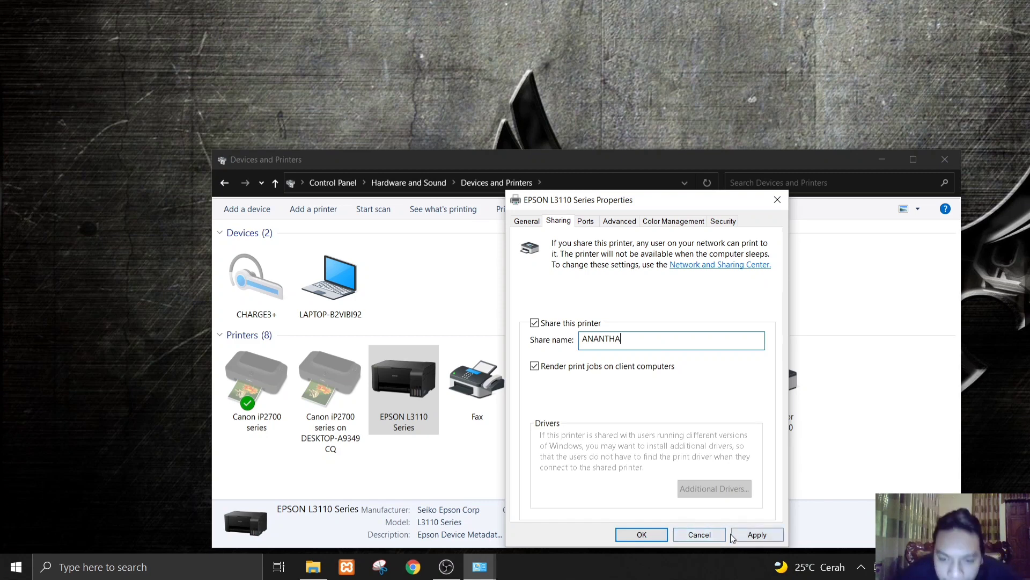
click(757, 535)
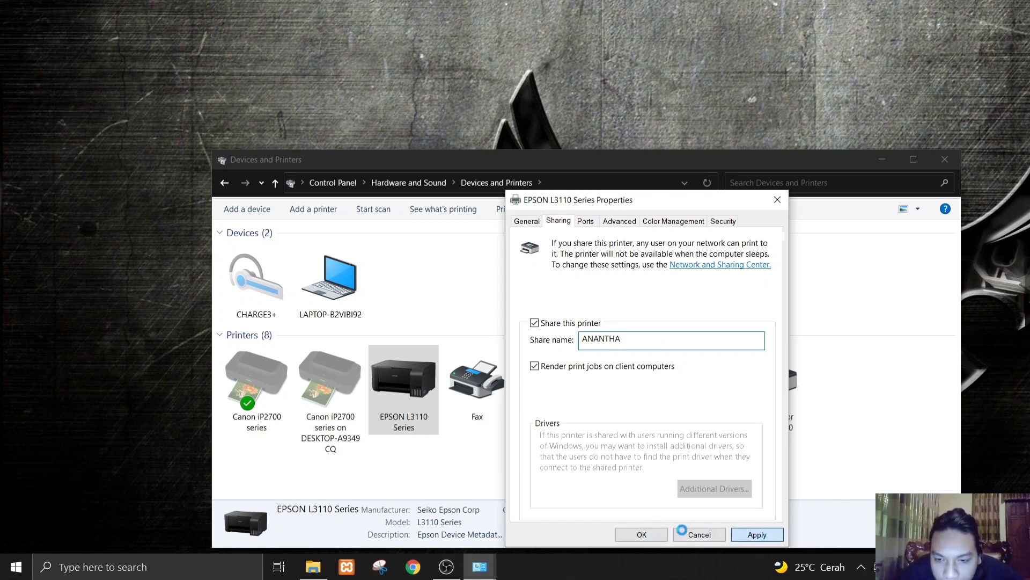
click(657, 537)
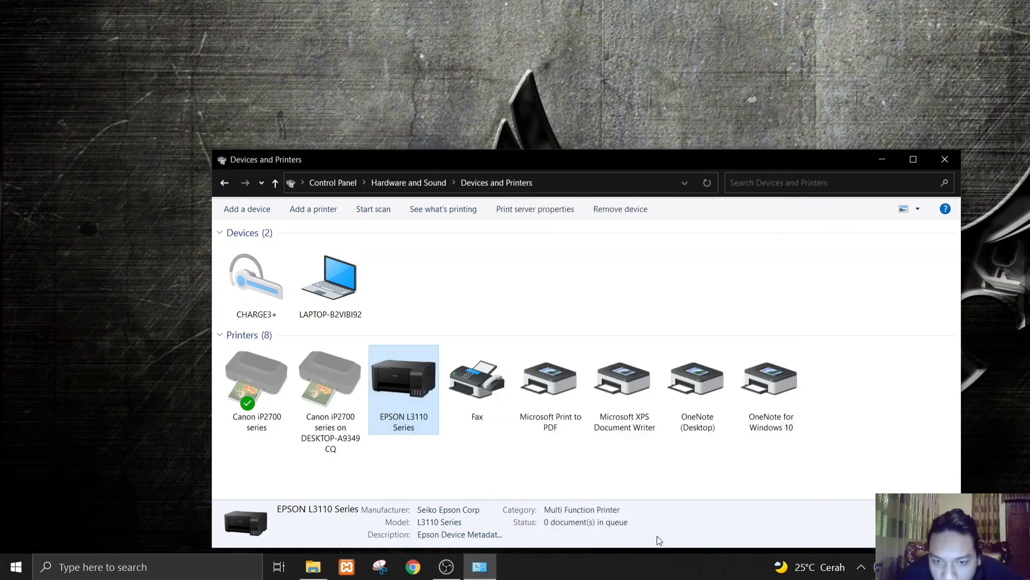
click(945, 159)
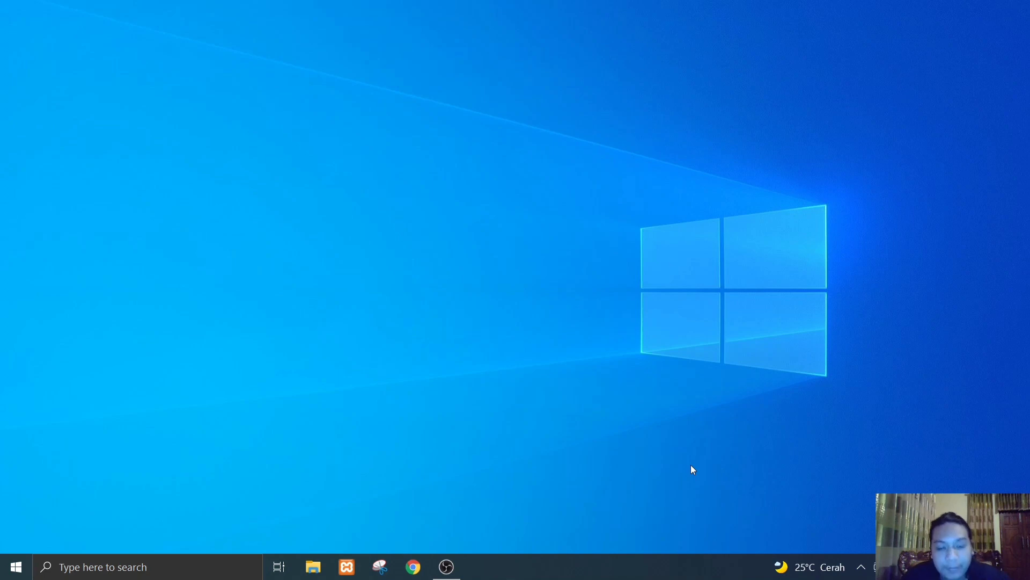
- Open Control Panel's Network and Sharing Center and display the status of the Ethernet connection
key(super)
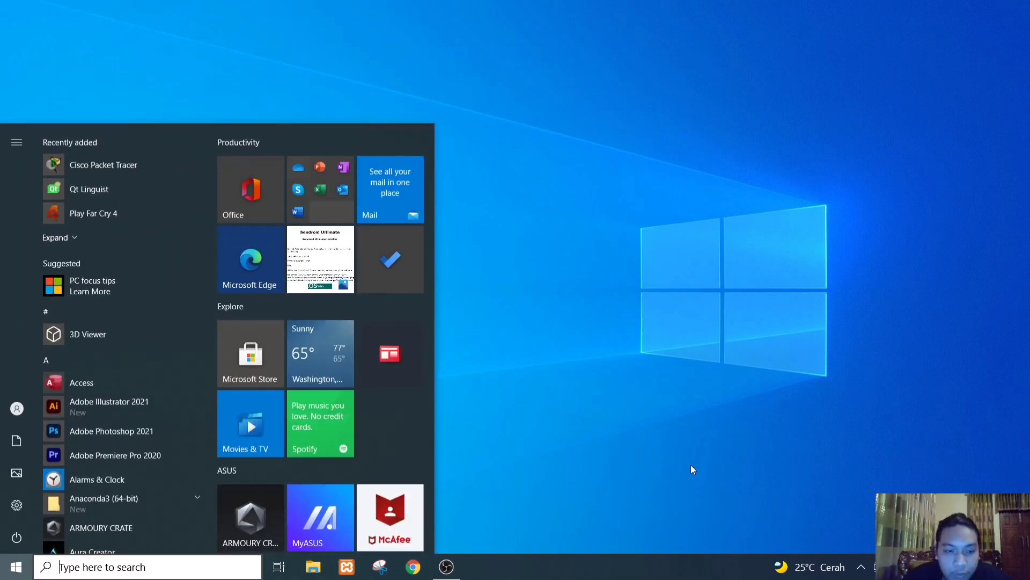
text(c)
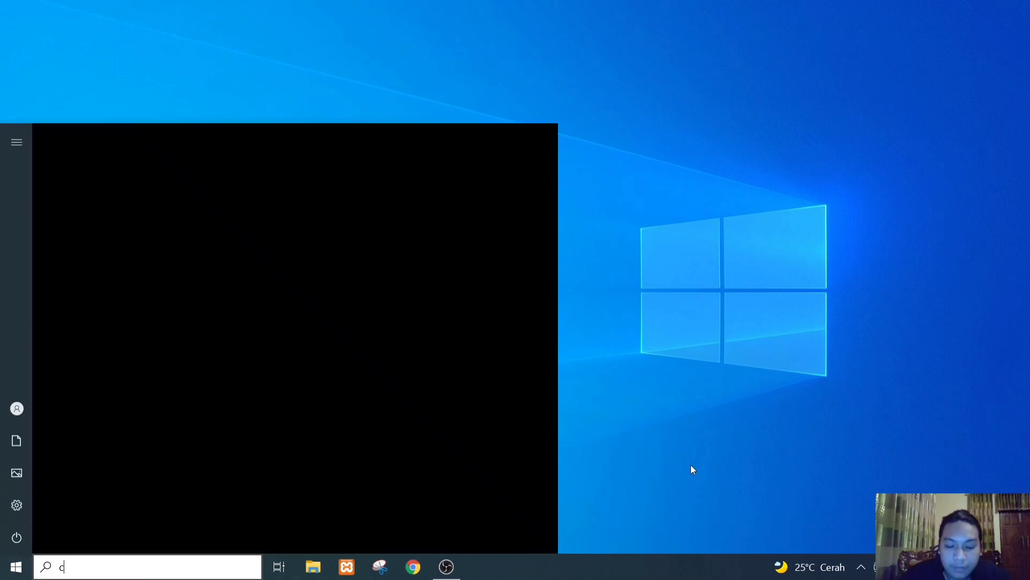
text(ontr)
key(Return)
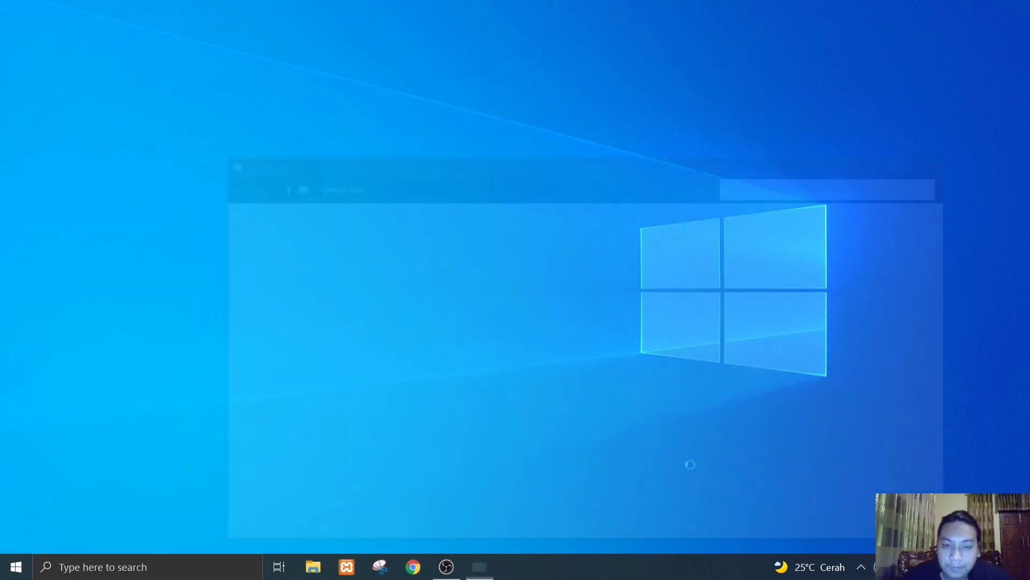
click(453, 315)
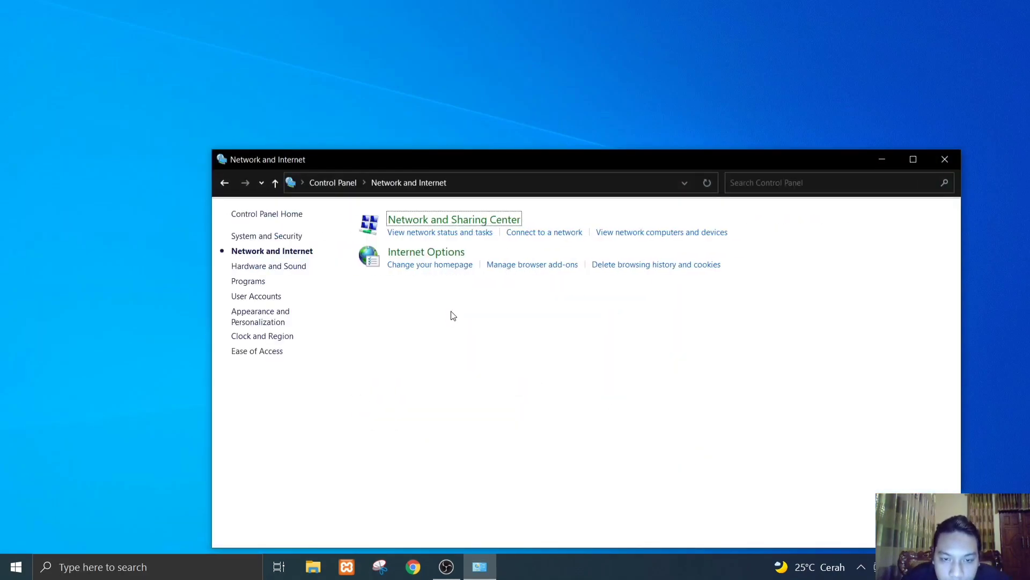
click(489, 220)
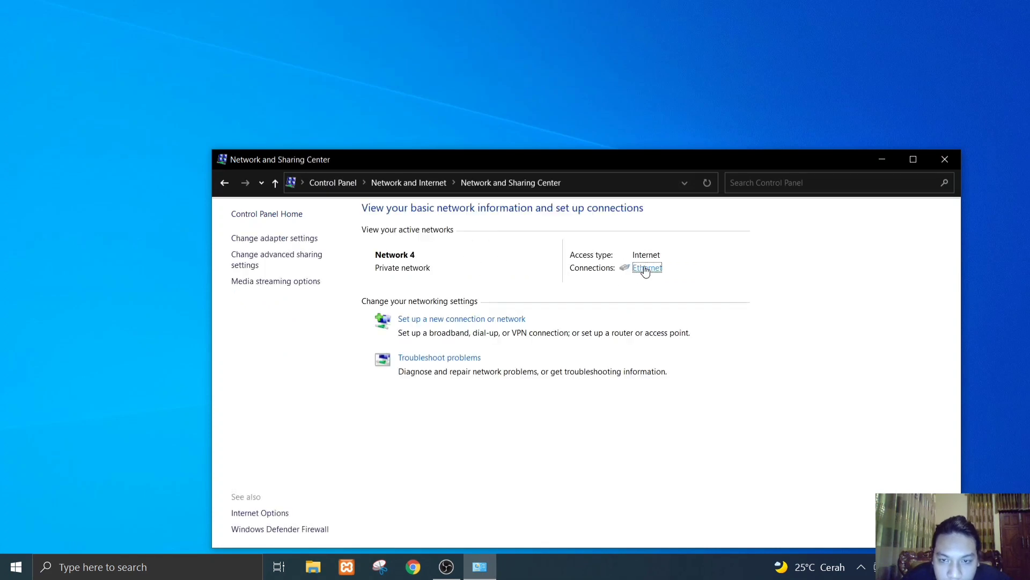
click(646, 268)
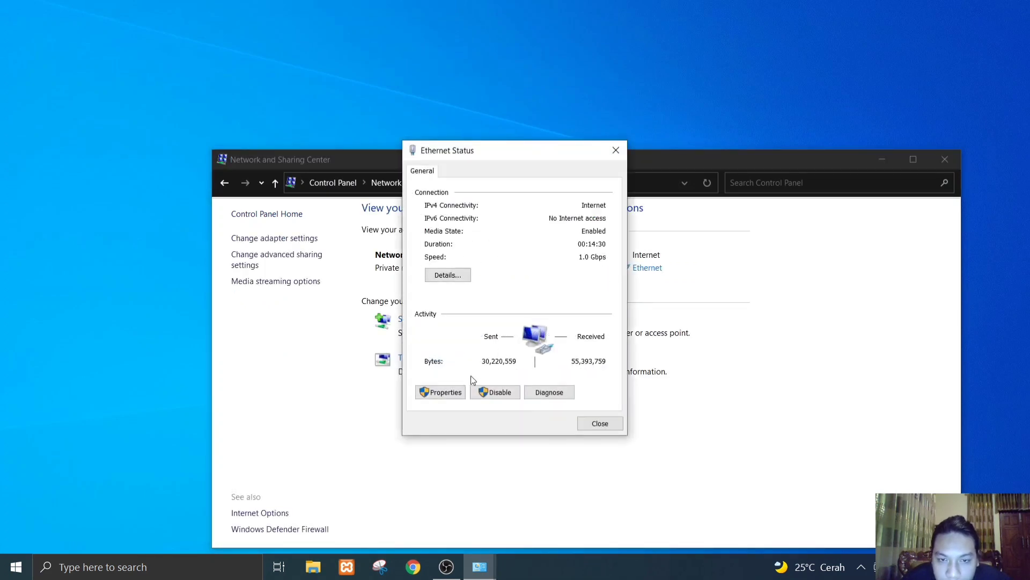
click(446, 393)
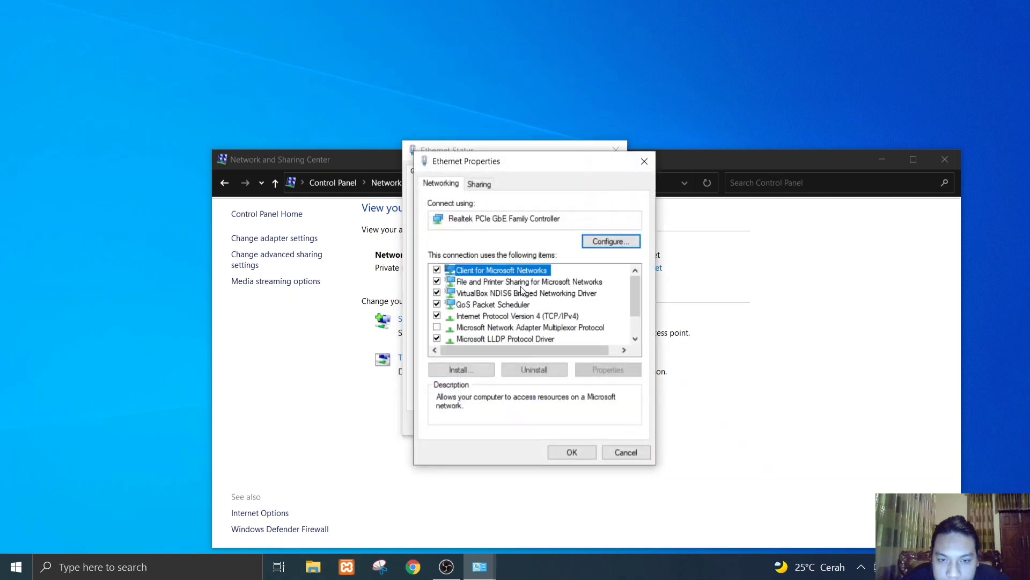
click(500, 315)
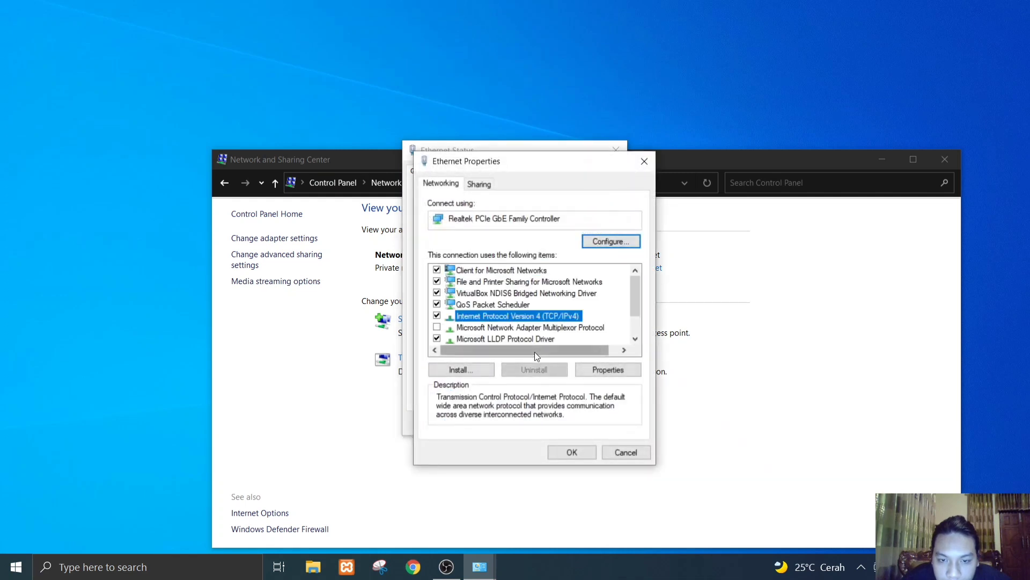
click(573, 452)
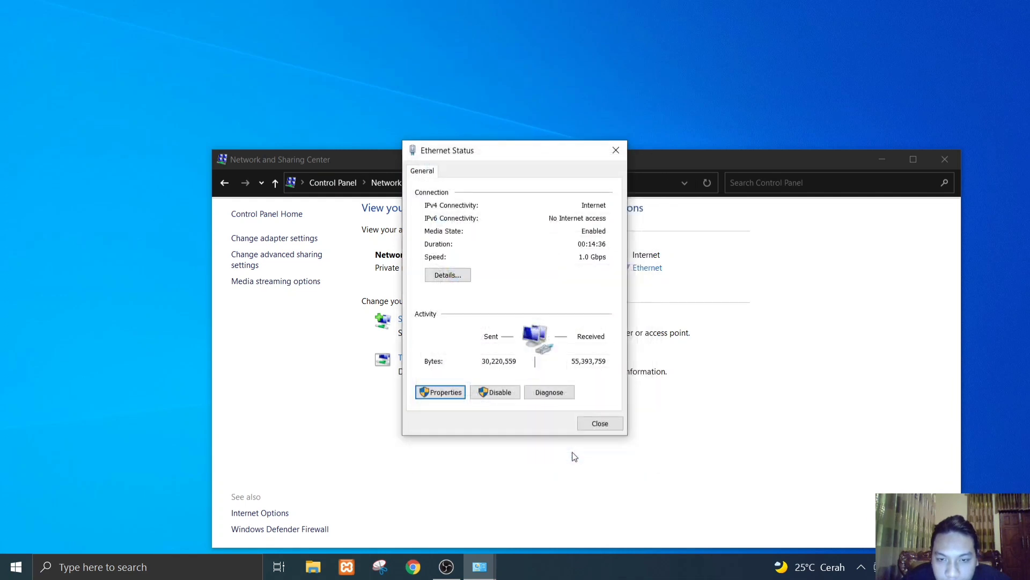
- Review the Ethernet connection's IPv4 address, subnet mask, default gateway and DNS server settings, and accept them
click(443, 393)
click(543, 317)
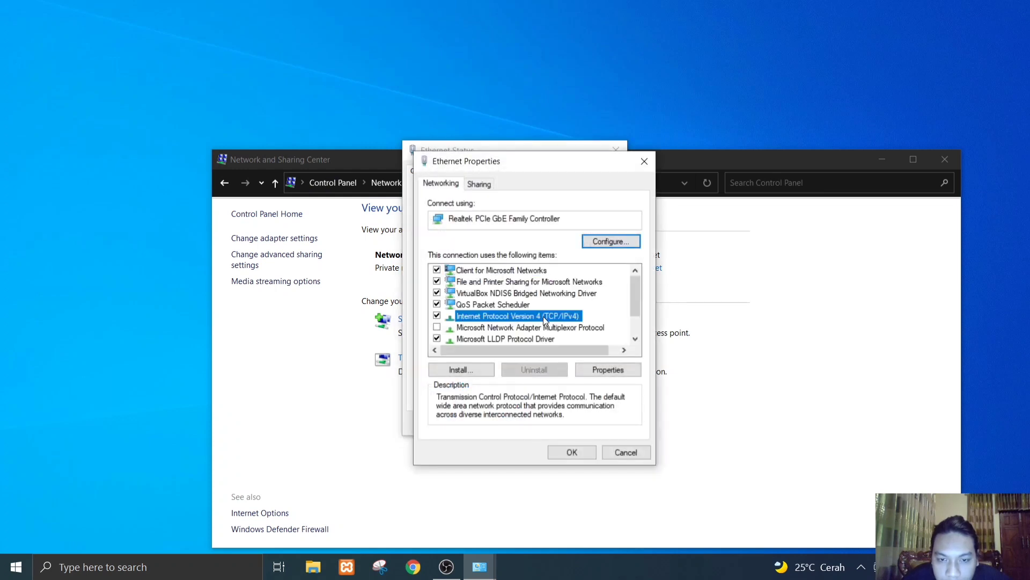
click(594, 373)
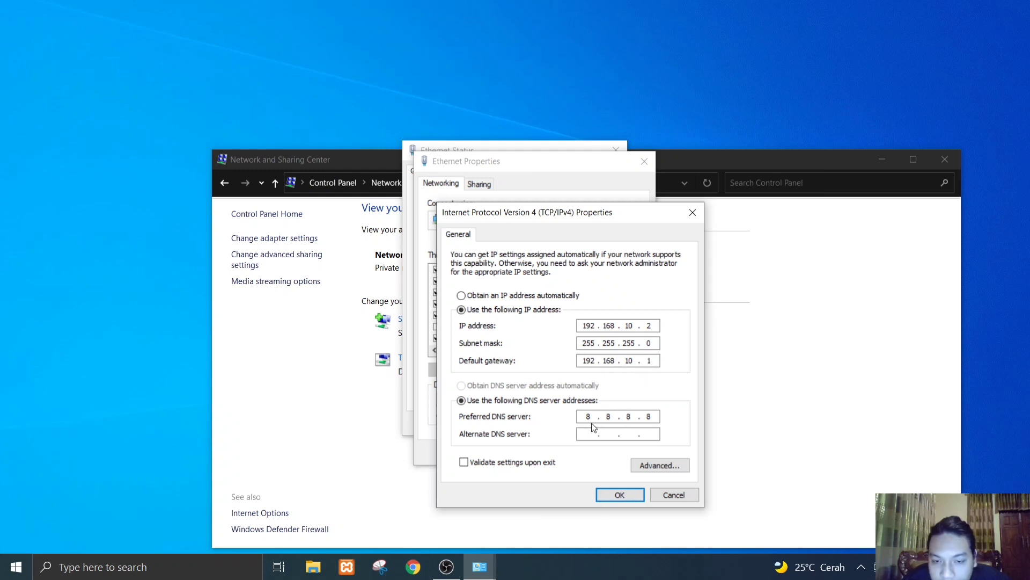
click(620, 494)
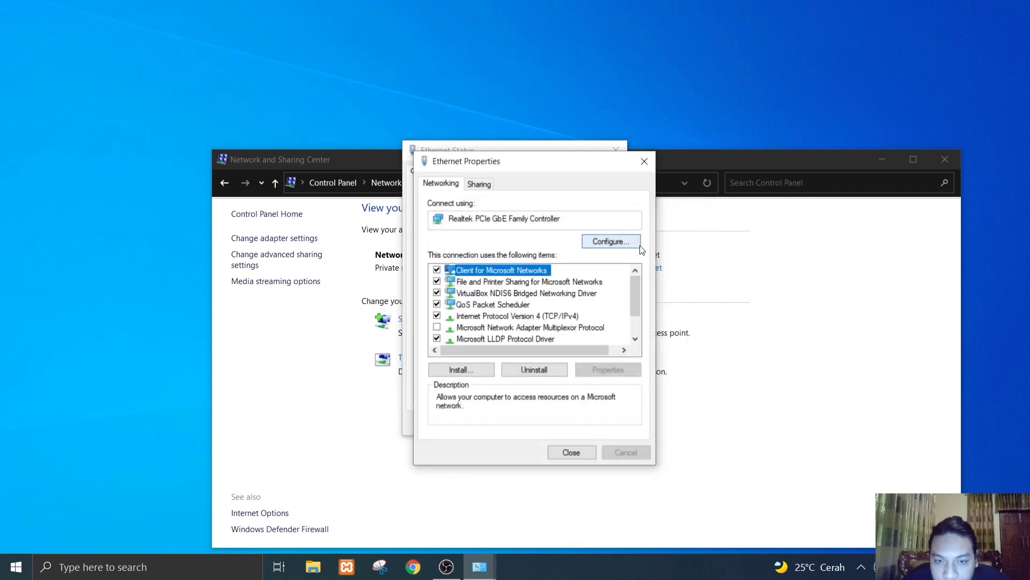
- Close the Ethernet properties and status dialogs and the Network and Sharing Center
click(568, 449)
click(615, 149)
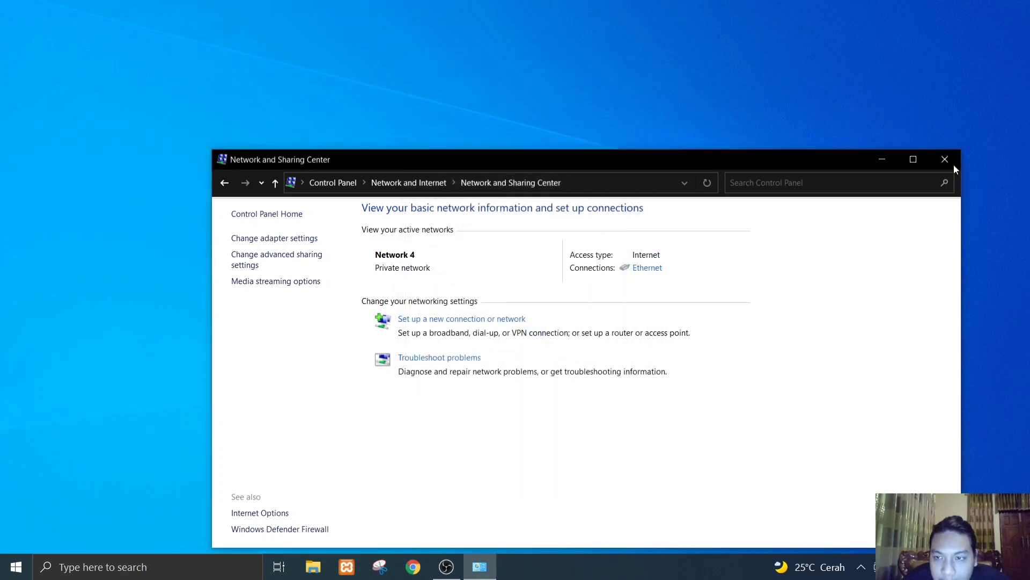
click(945, 160)
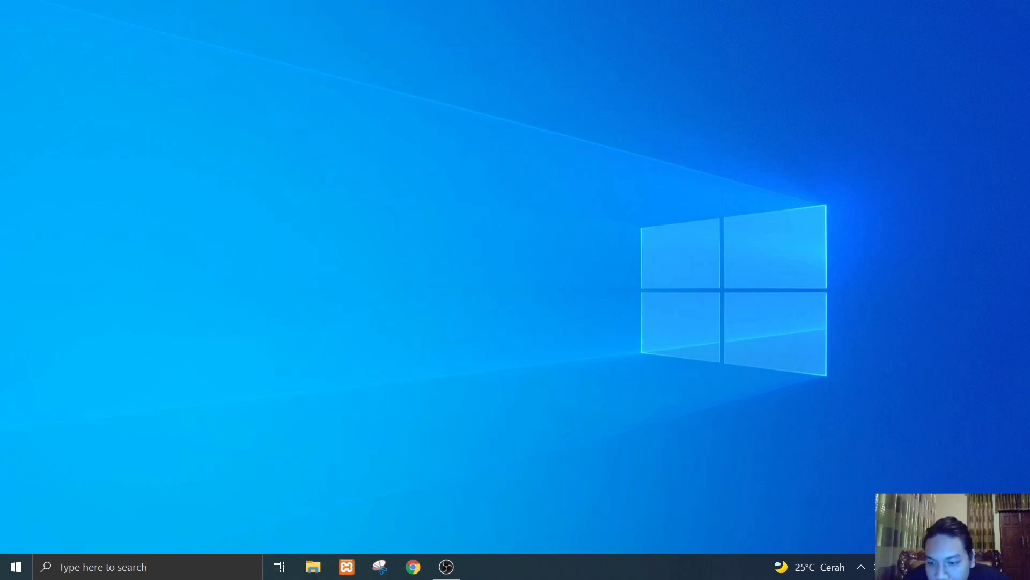
- Test the internet connection by opening YouTube in Chrome and playing the video "Kumpulan Lagu Indonesia Paling Sering Diputar Di Cafe"
click(413, 566)
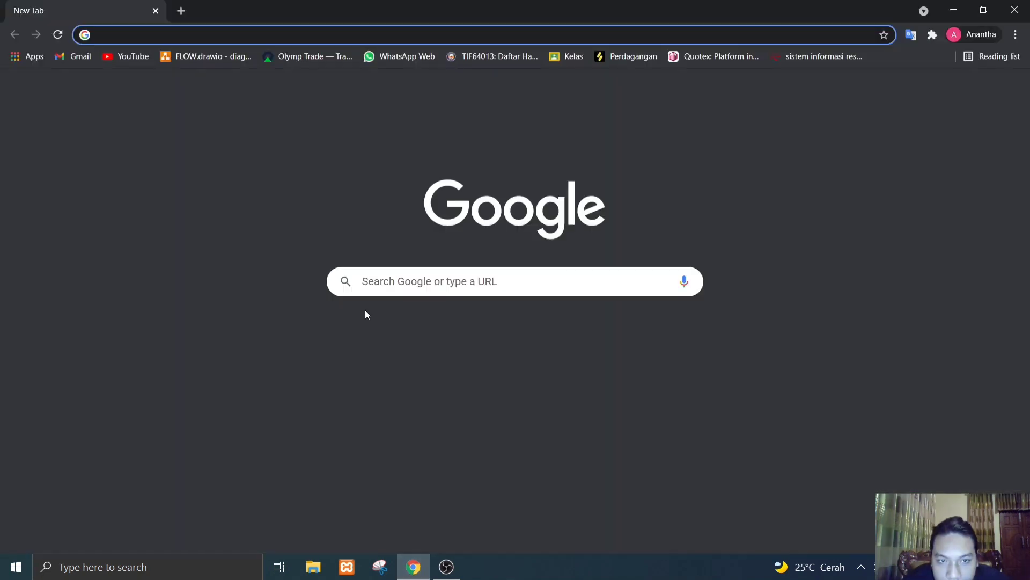
click(129, 56)
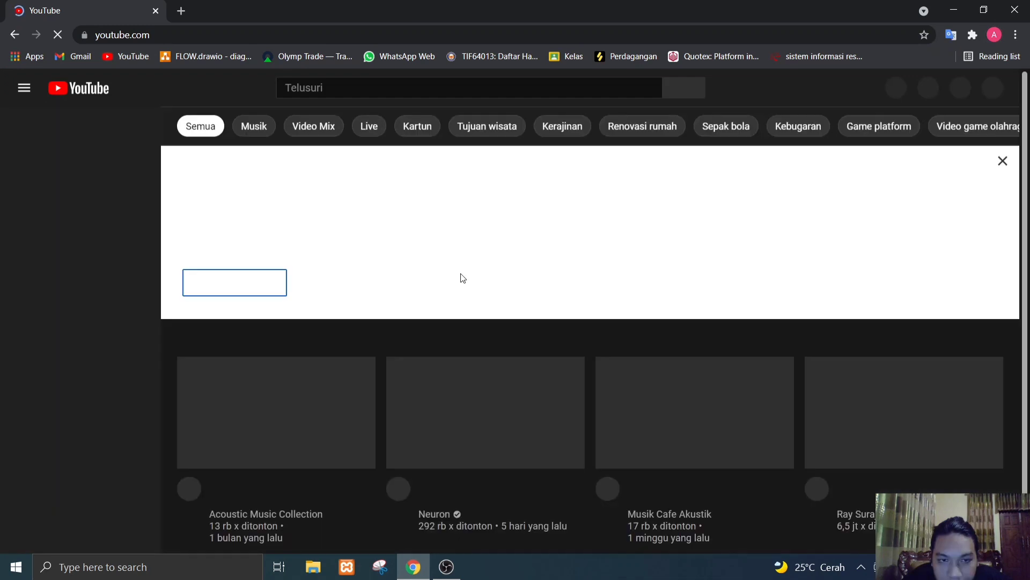
scroll(567, 371, down, 2)
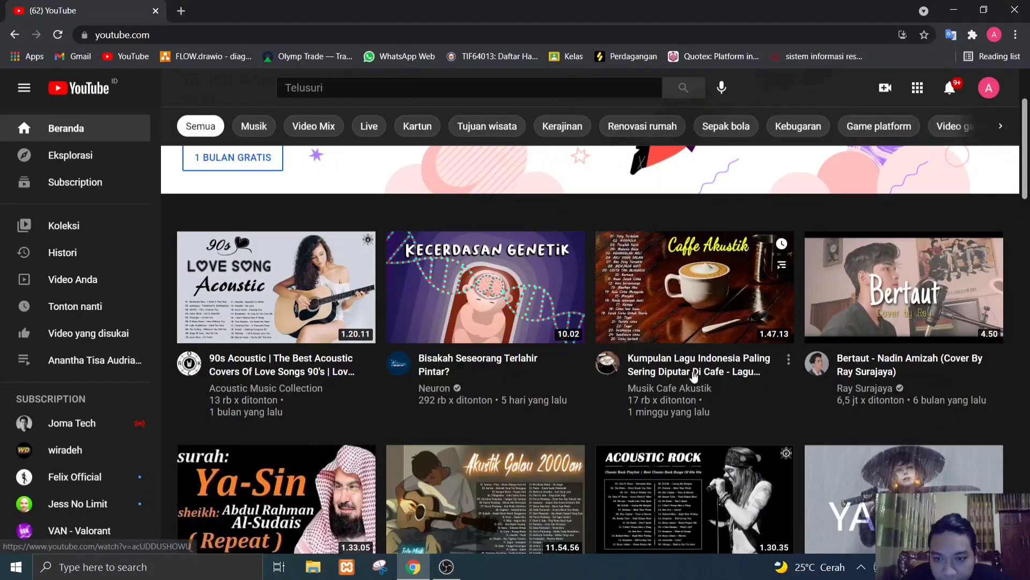
click(699, 304)
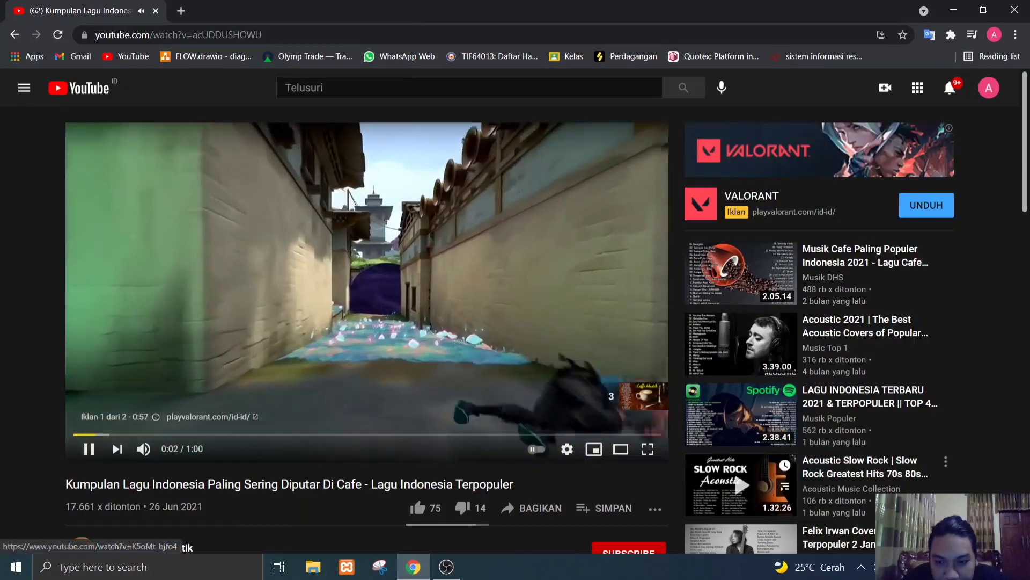
- Close the Chrome window with the playing video and refresh the desktop
click(1029, 566)
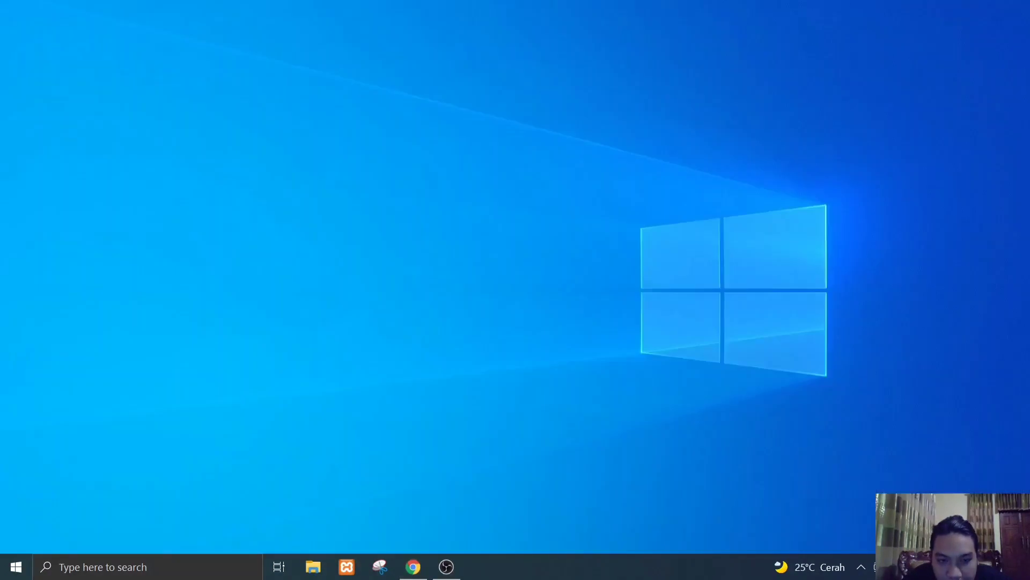
click(412, 566)
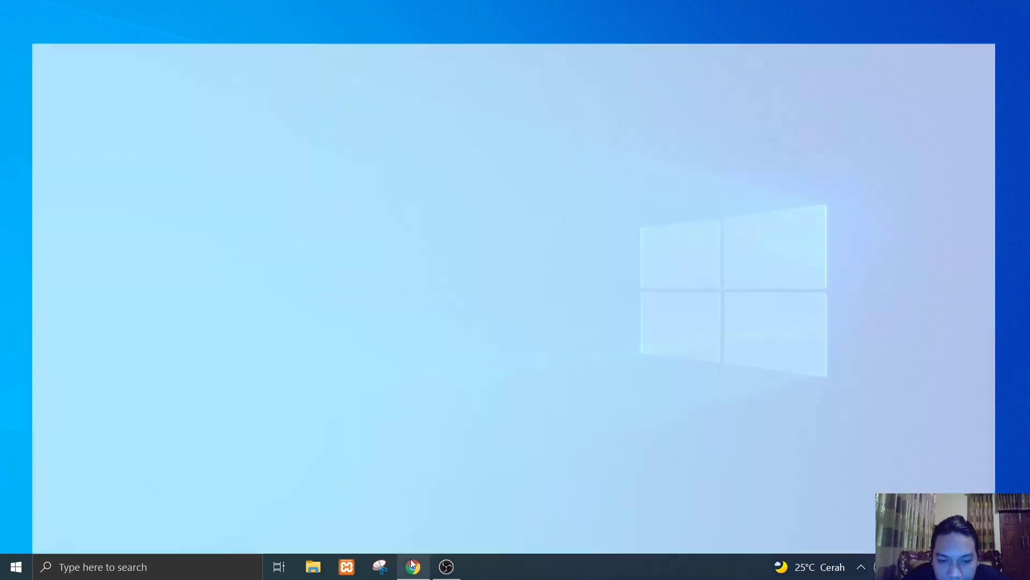
click(1018, 8)
right_click(665, 298)
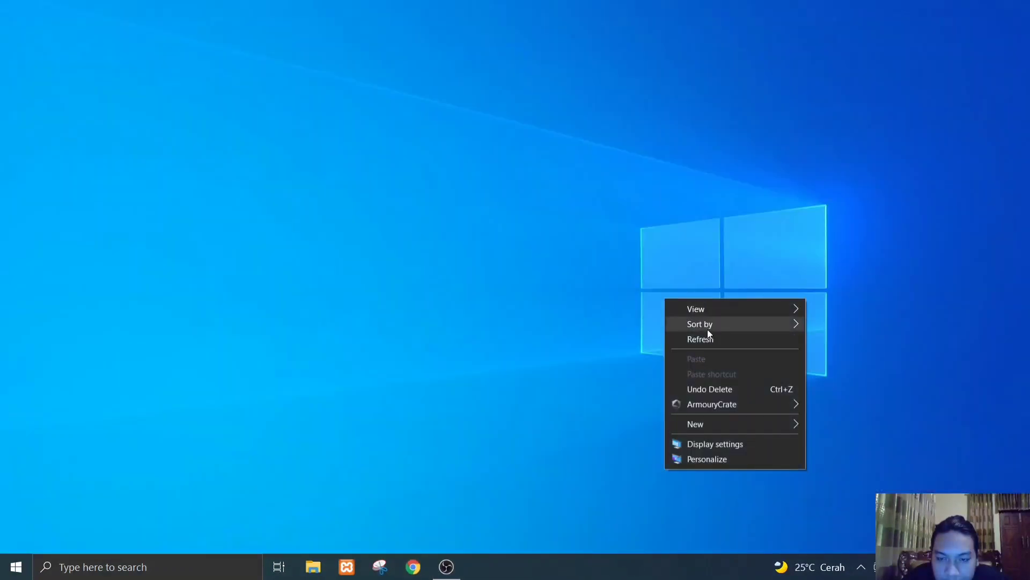
click(707, 338)
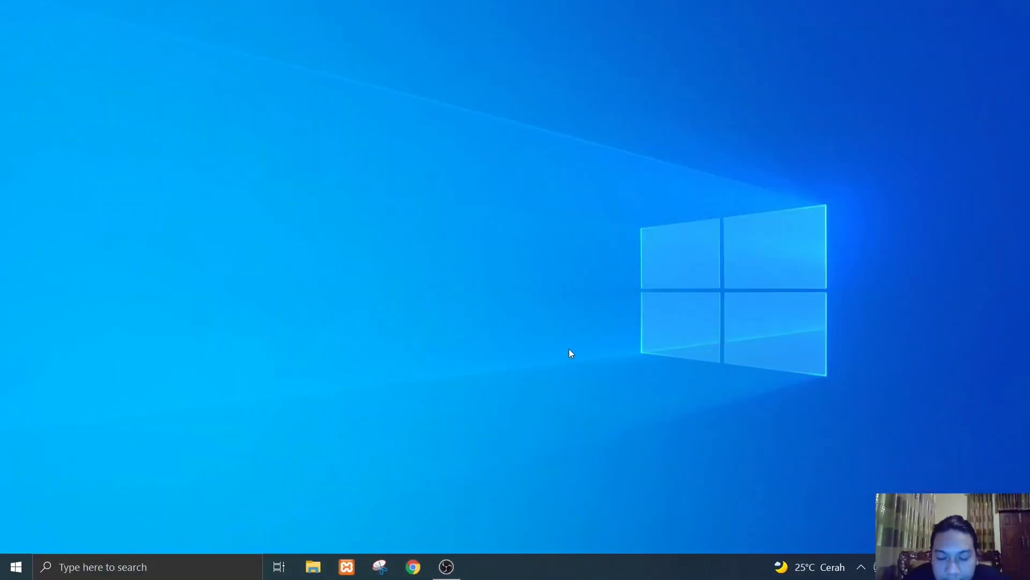
- In File Explorer, browse the network computer DESKTOP-O09CMH6 and look inside the Public folder of its shared Users folder
click(312, 569)
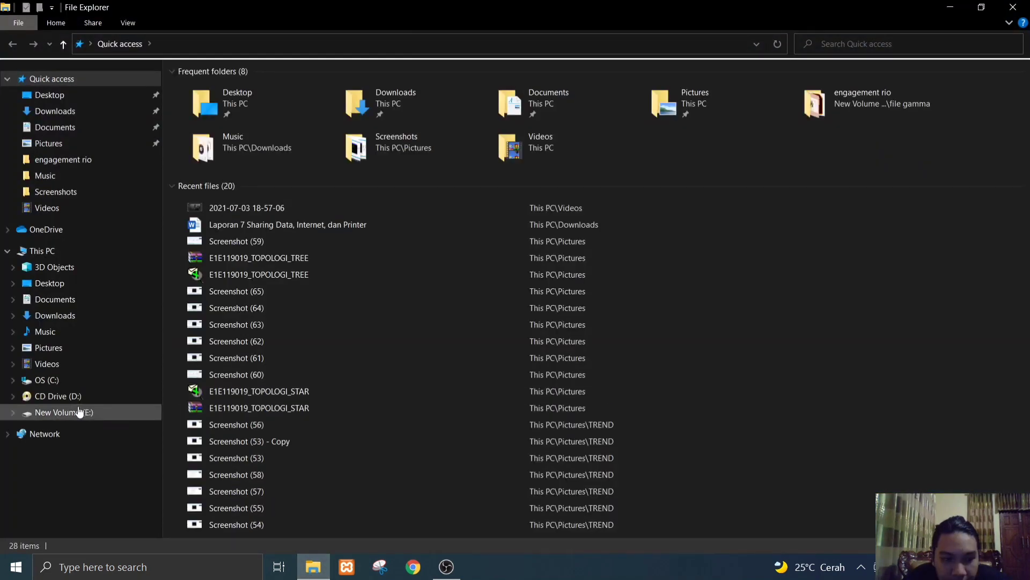
click(58, 434)
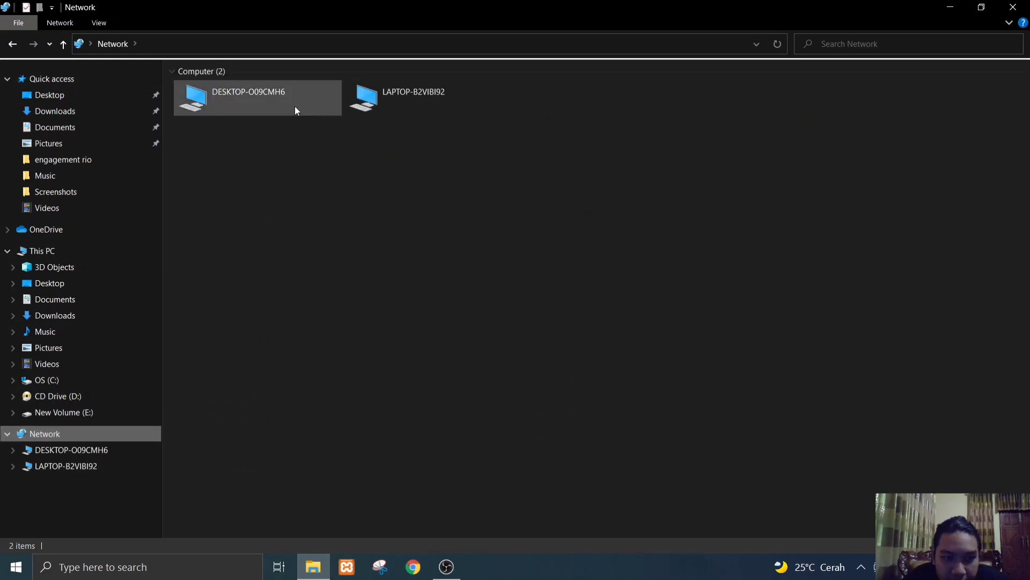
double_click(295, 108)
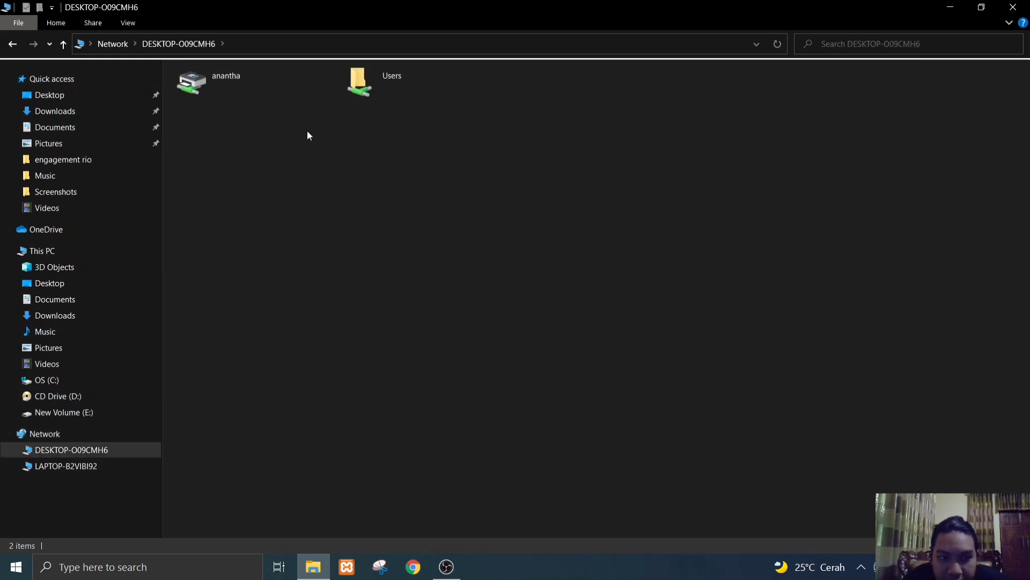
double_click(369, 94)
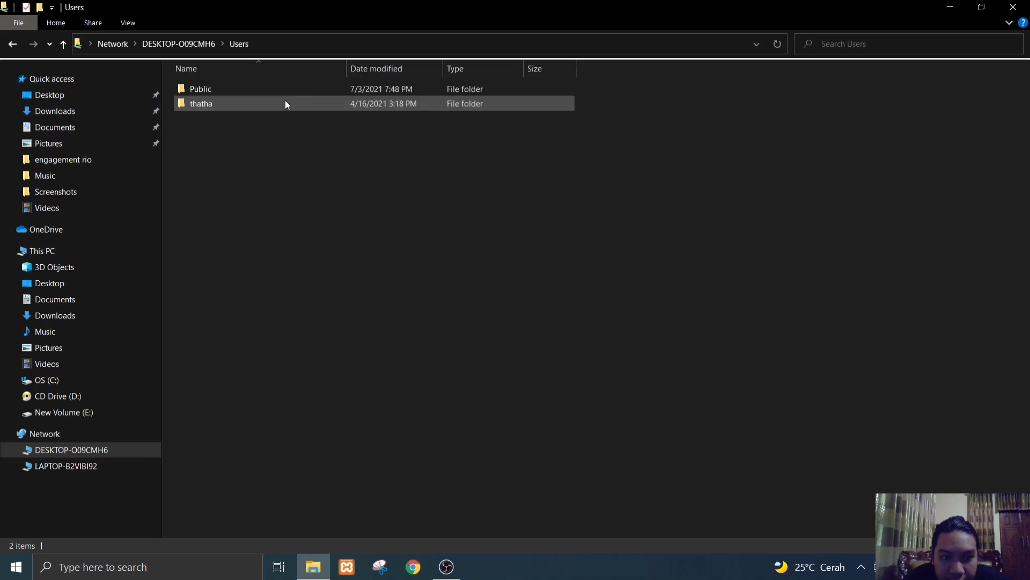
double_click(249, 89)
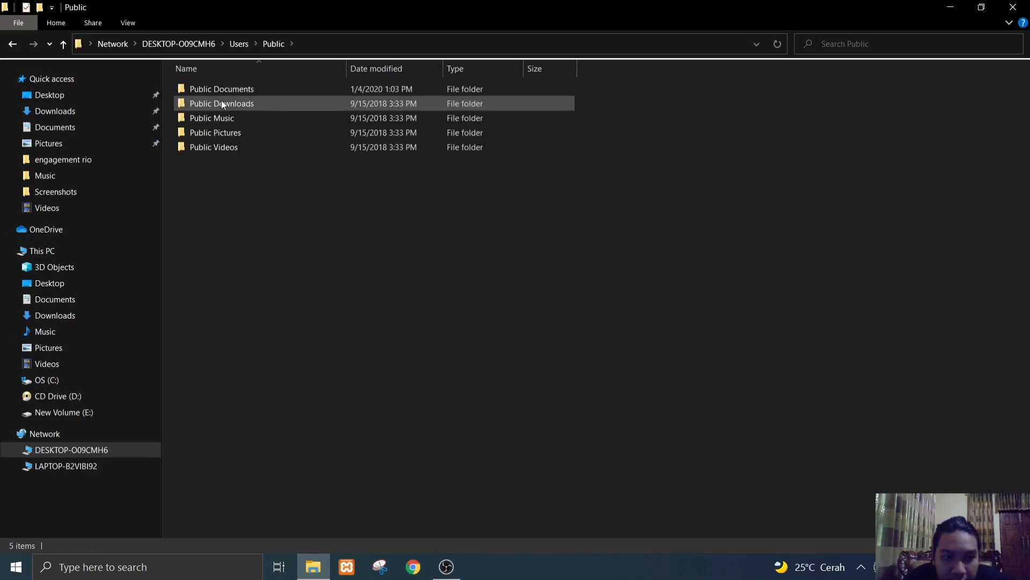
click(12, 44)
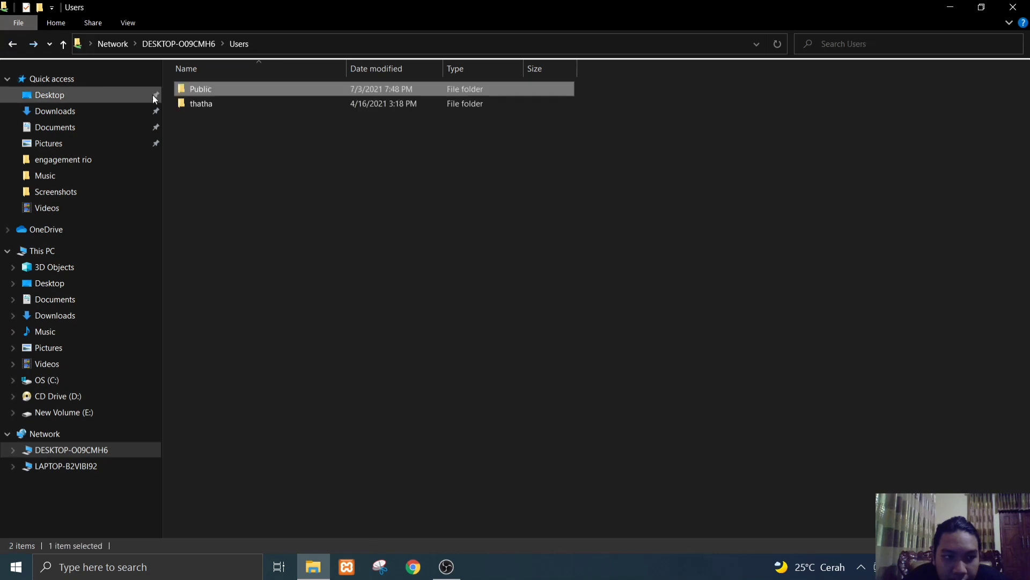
- Open the personal user folder in the shared Users folder and view the Modern folder inside Videos
click(194, 105)
double_click(194, 105)
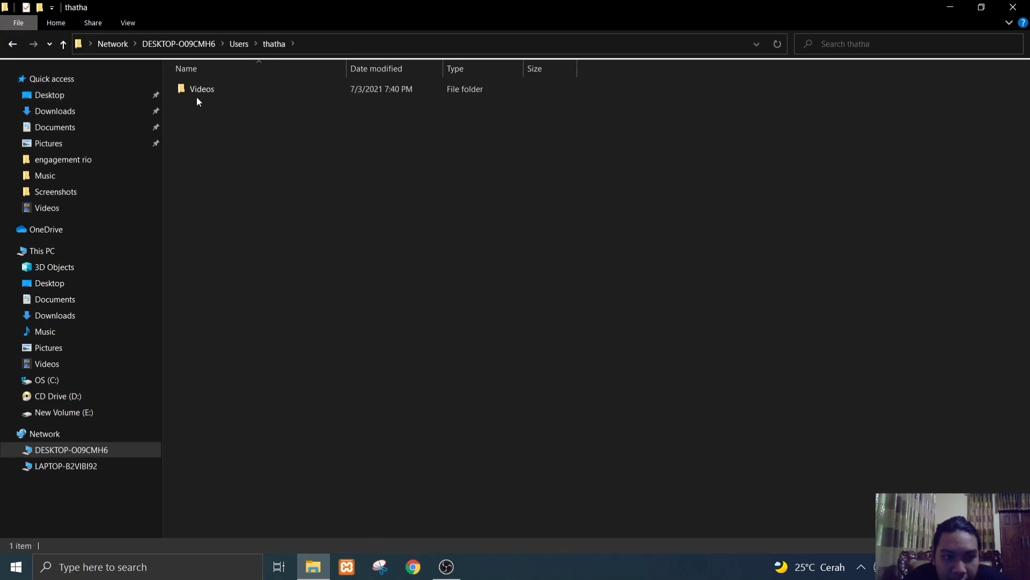
double_click(193, 89)
double_click(206, 89)
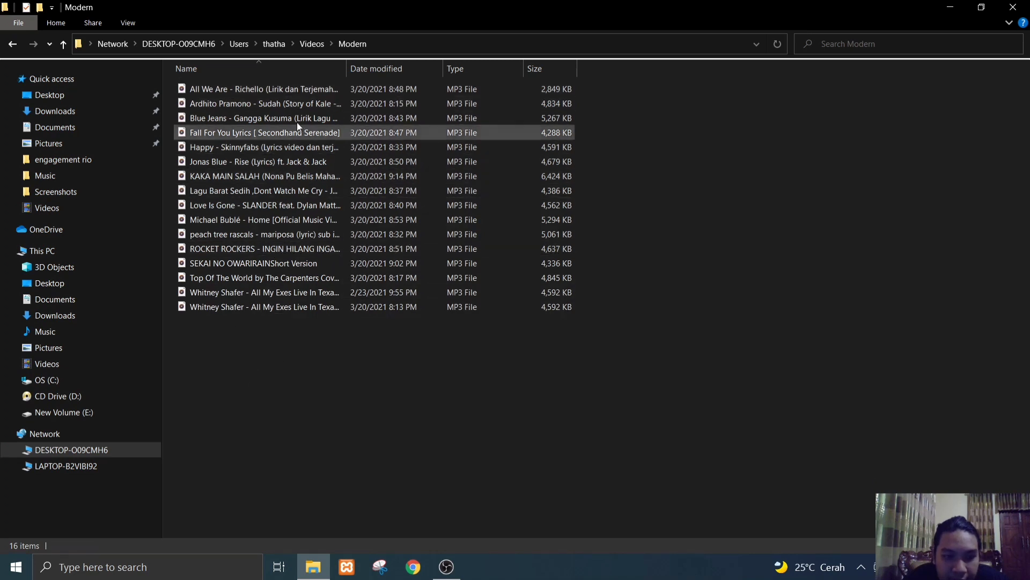
- Return to DESKTOP-O09CMH6's shared items and connect to its shared printer
click(58, 451)
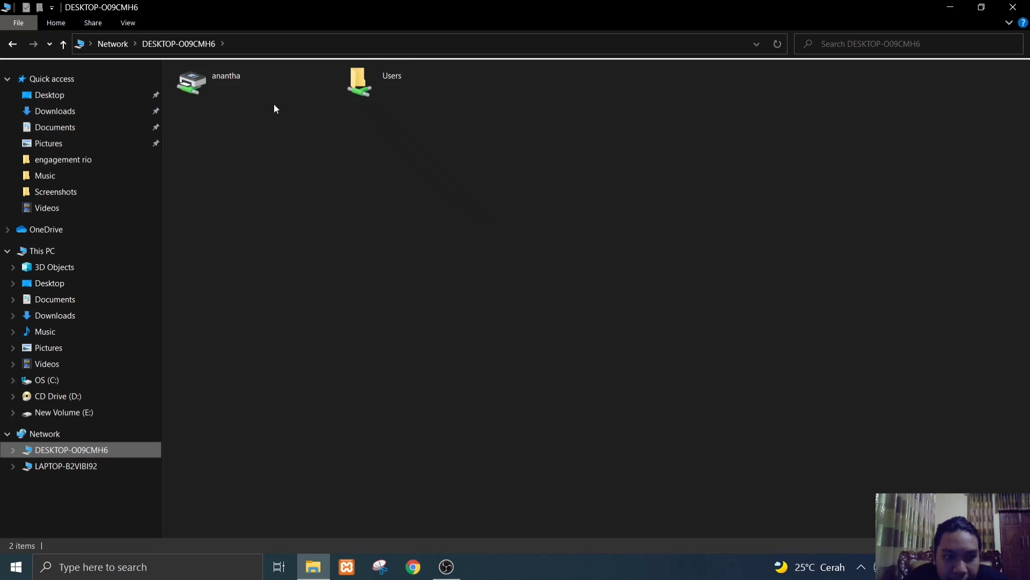
right_click(228, 79)
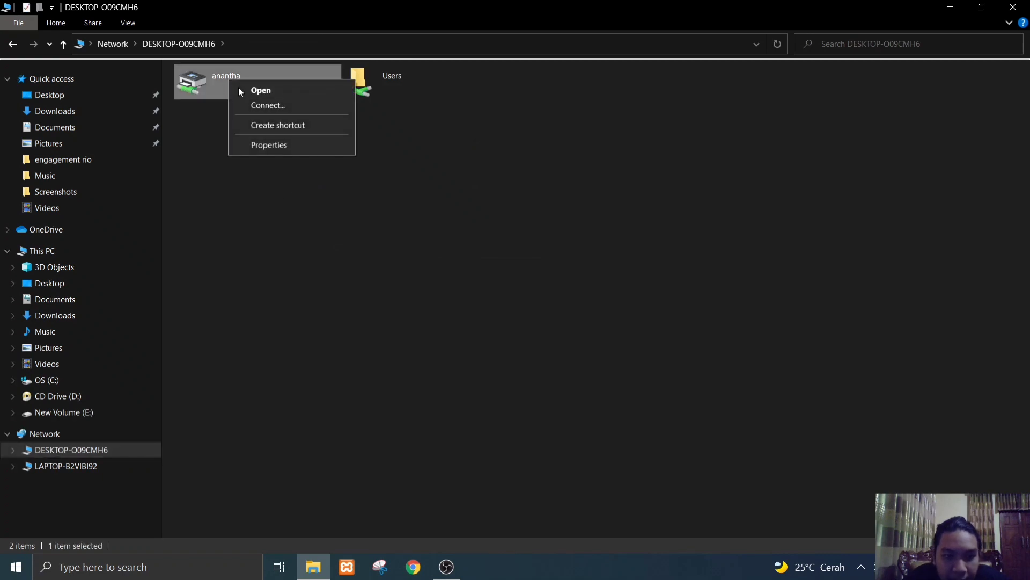
click(262, 107)
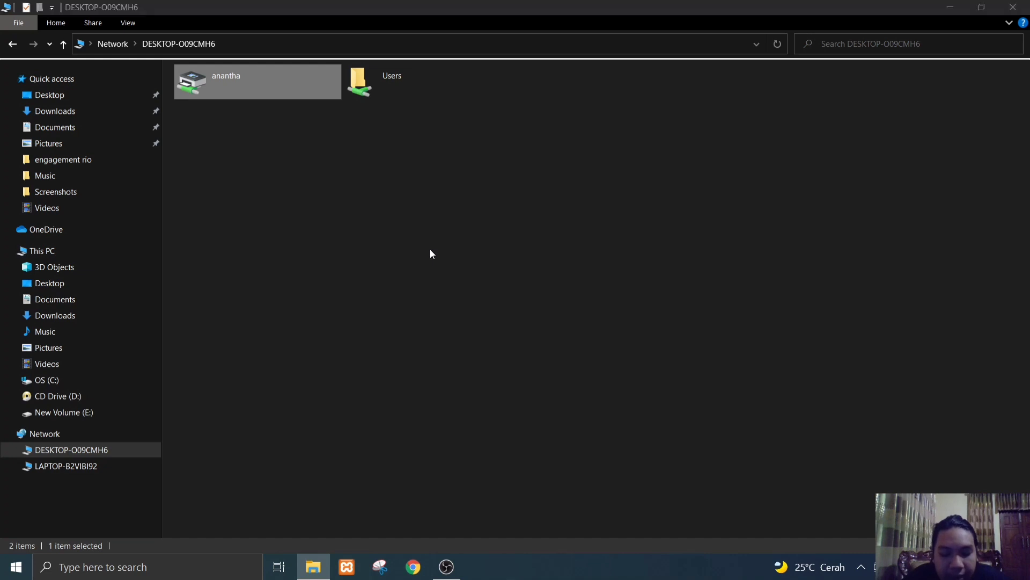
- Switch to Word and create a blank document
key(super)
text(word)
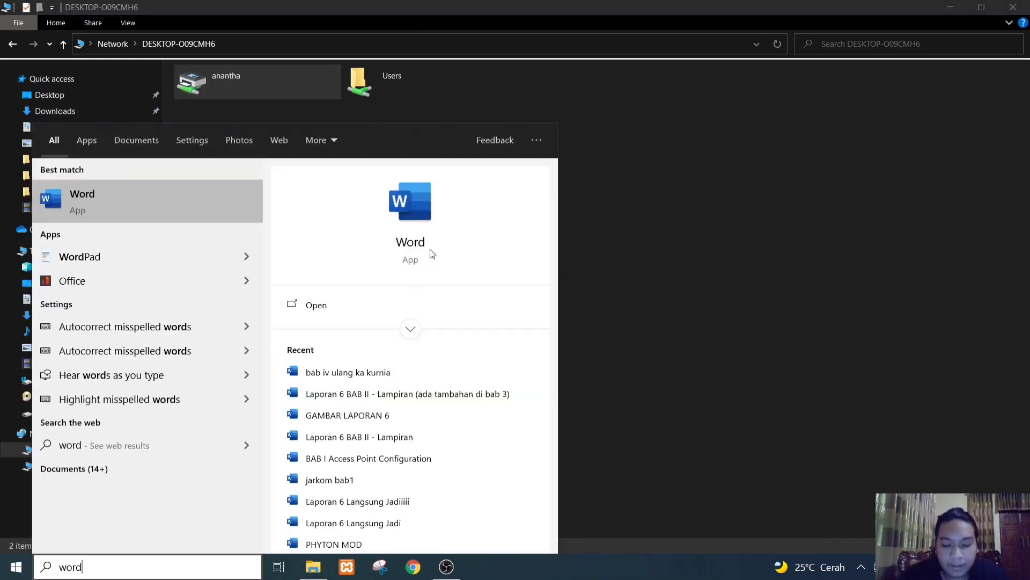
key(Return)
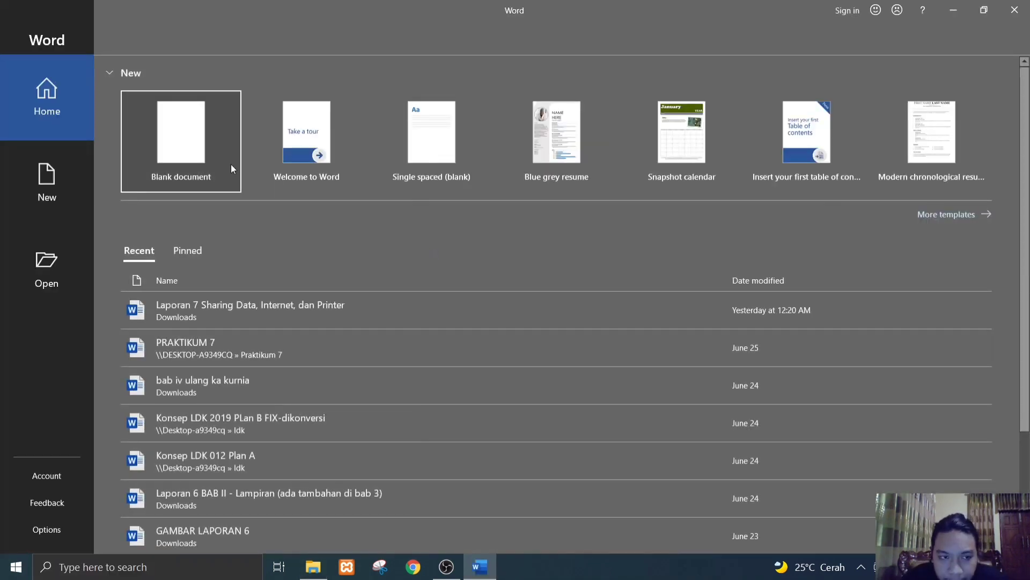
click(191, 152)
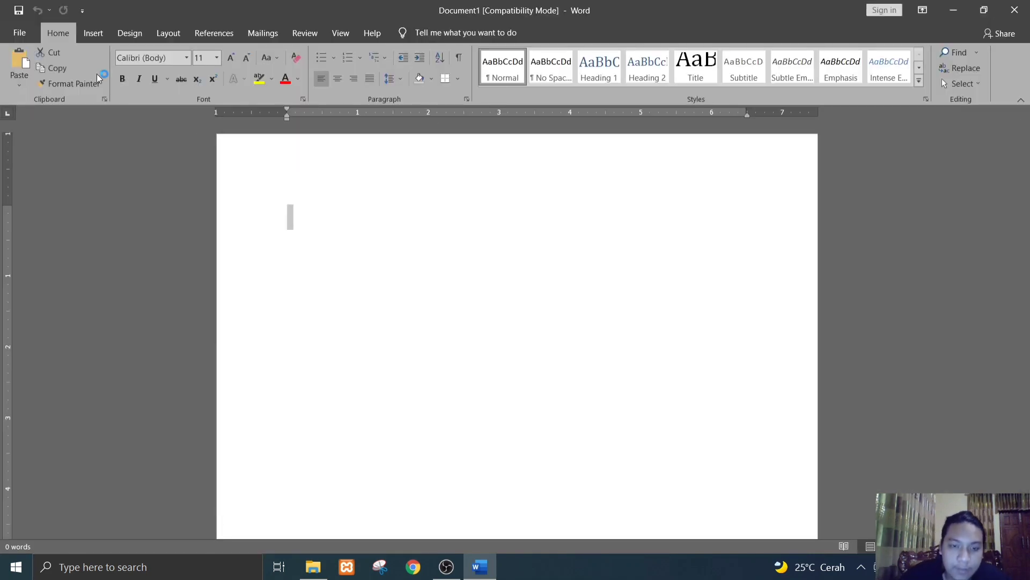
- Open the document's print settings and choose EPSON L3110 Series on Desktop-o09cmh6 as the printer
key(ctrl+p)
click(189, 172)
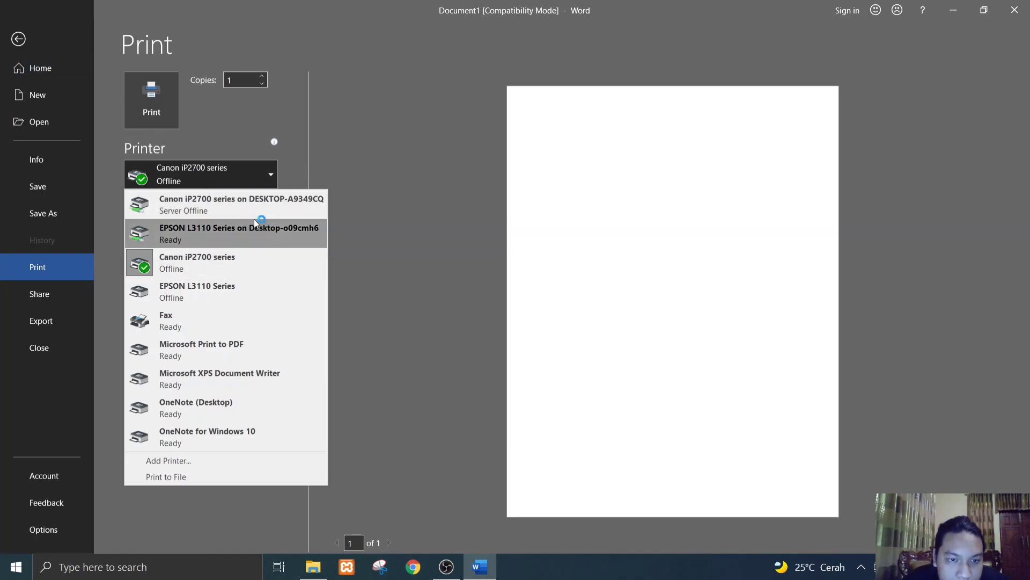
click(222, 224)
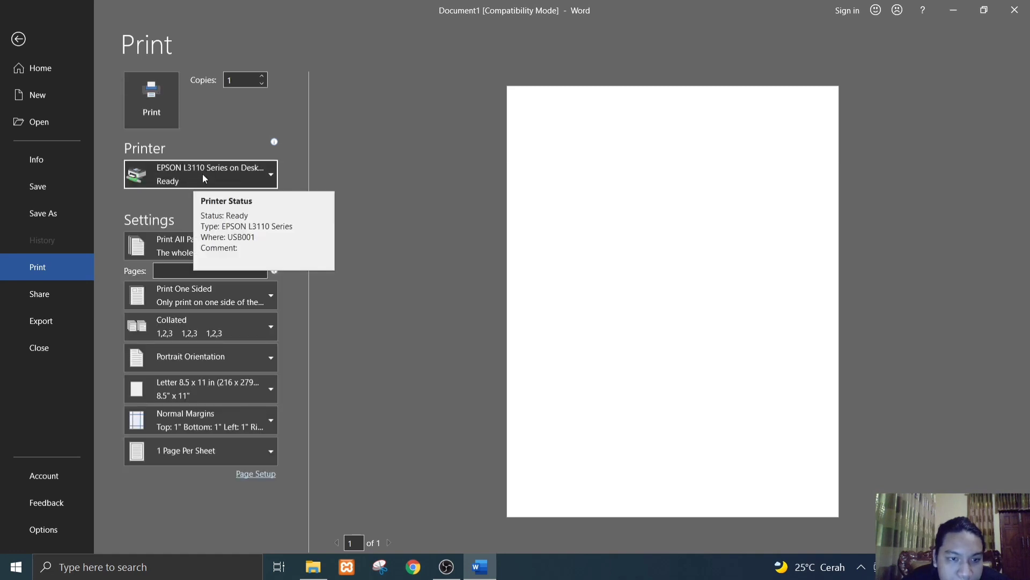